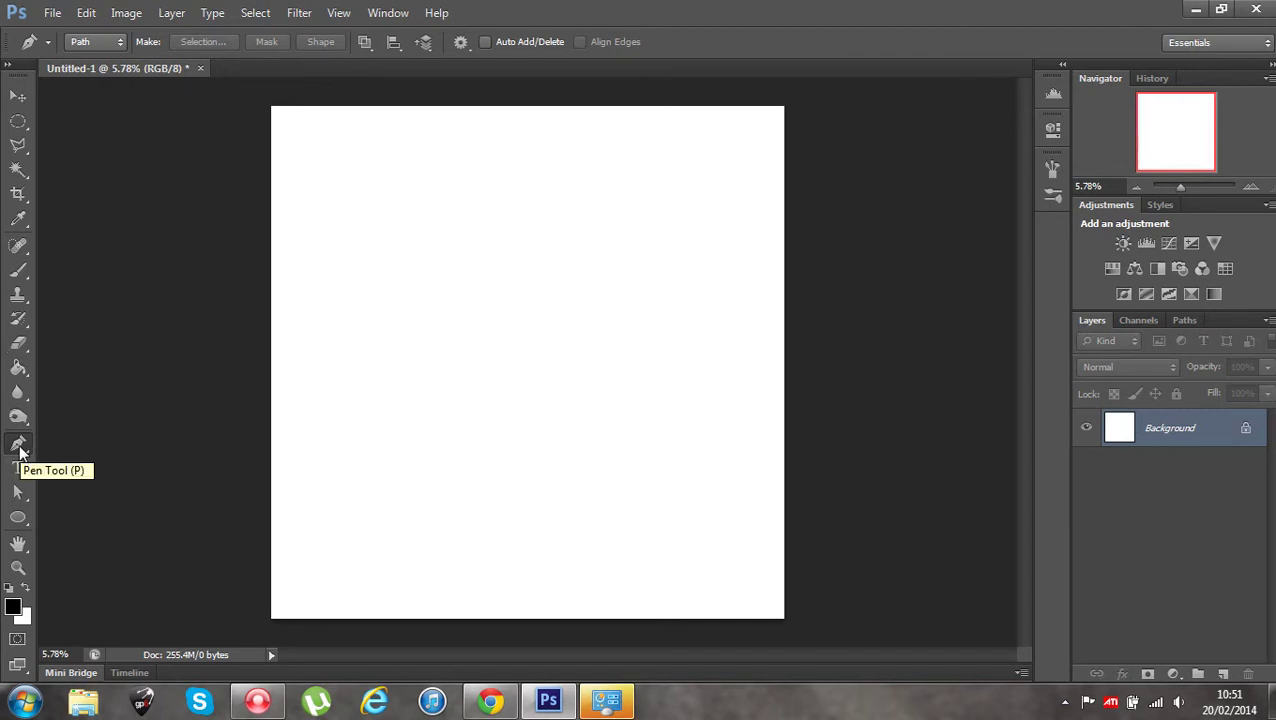
Draw a closed triangular path with three straight segments in the upper half of the canvas using the Pen tool.
left_click(375, 188)
left_click(605, 160)
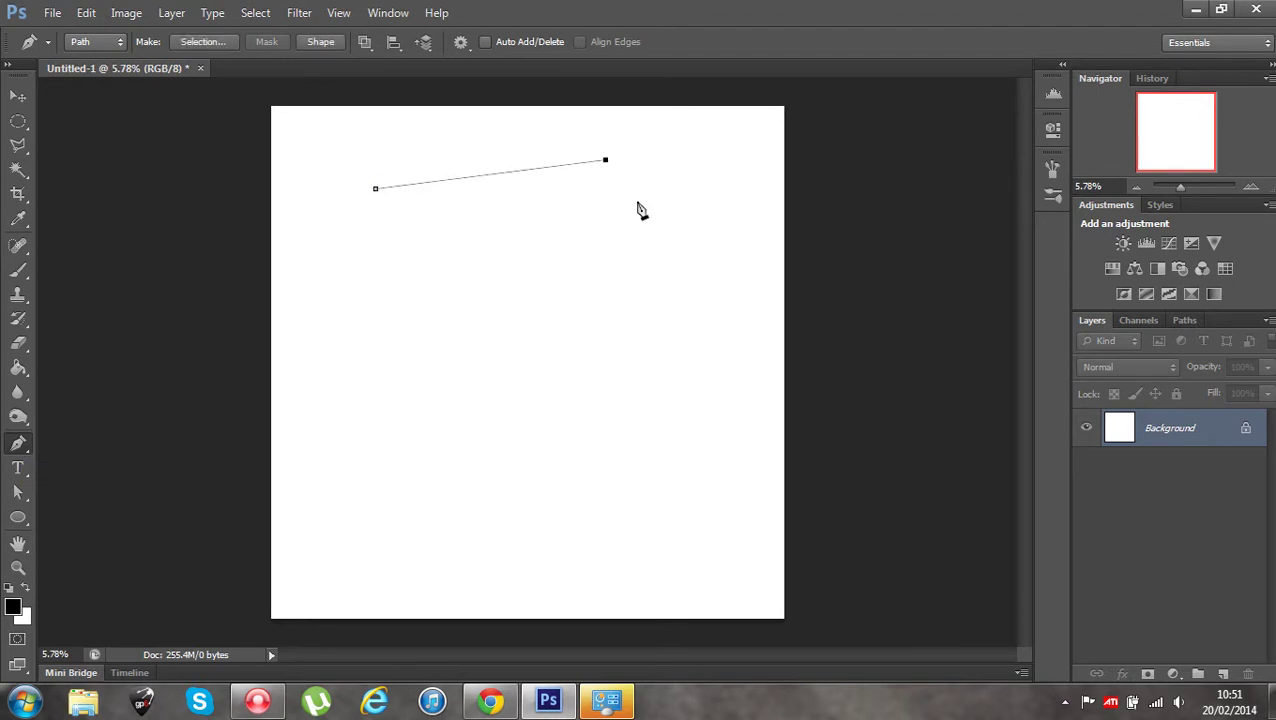
left_click(518, 426)
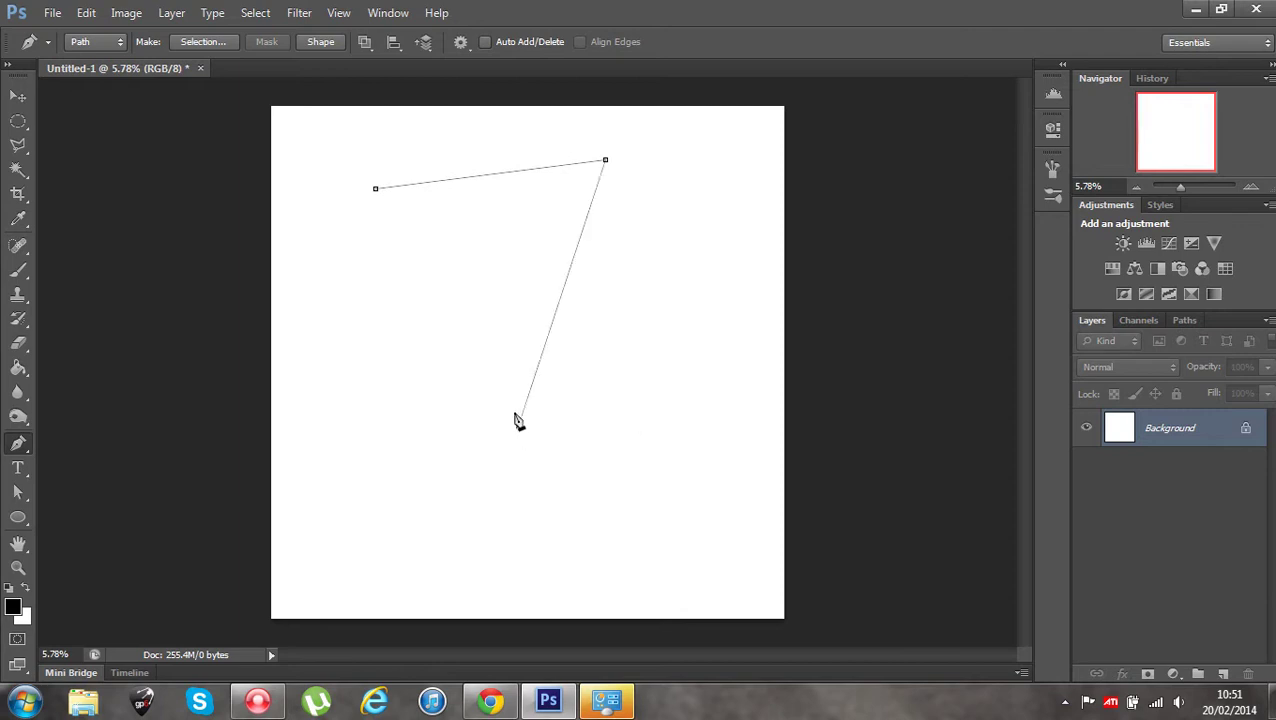
left_click(377, 191)
Add an anchor point midway along the triangle's right edge and pull it outward to curve that edge.
left_click(20, 444)
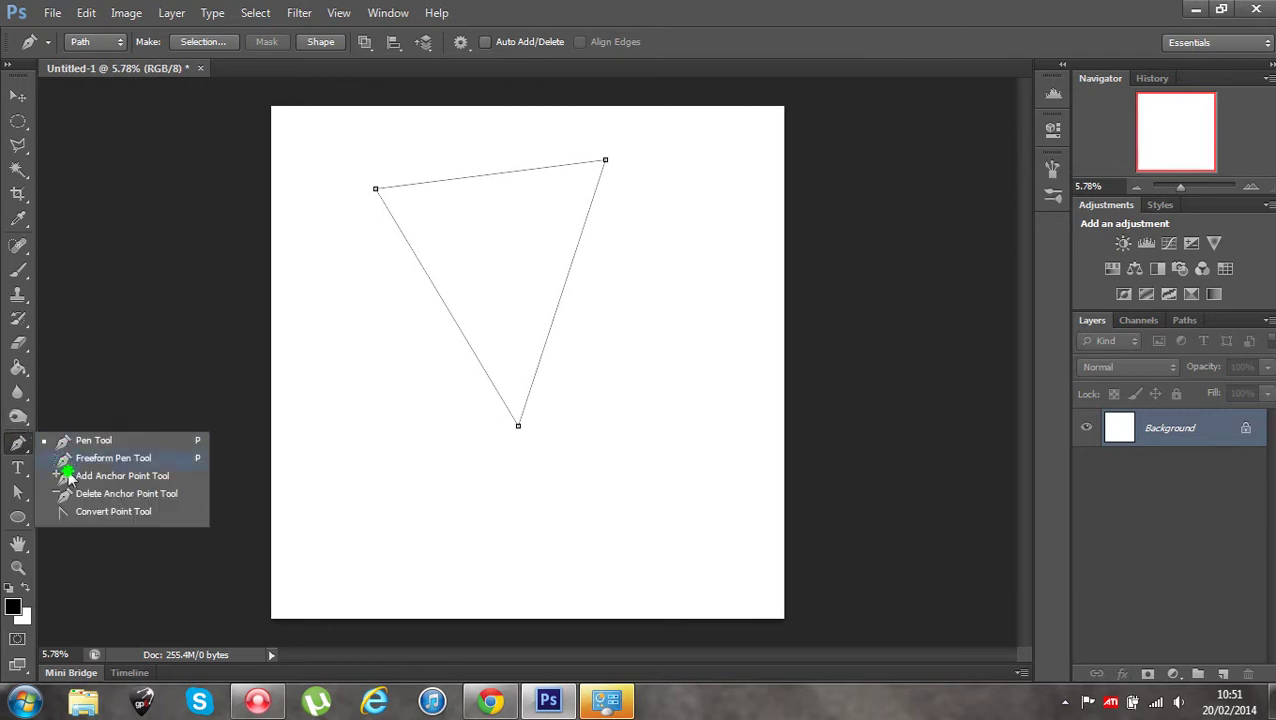
left_click(69, 477)
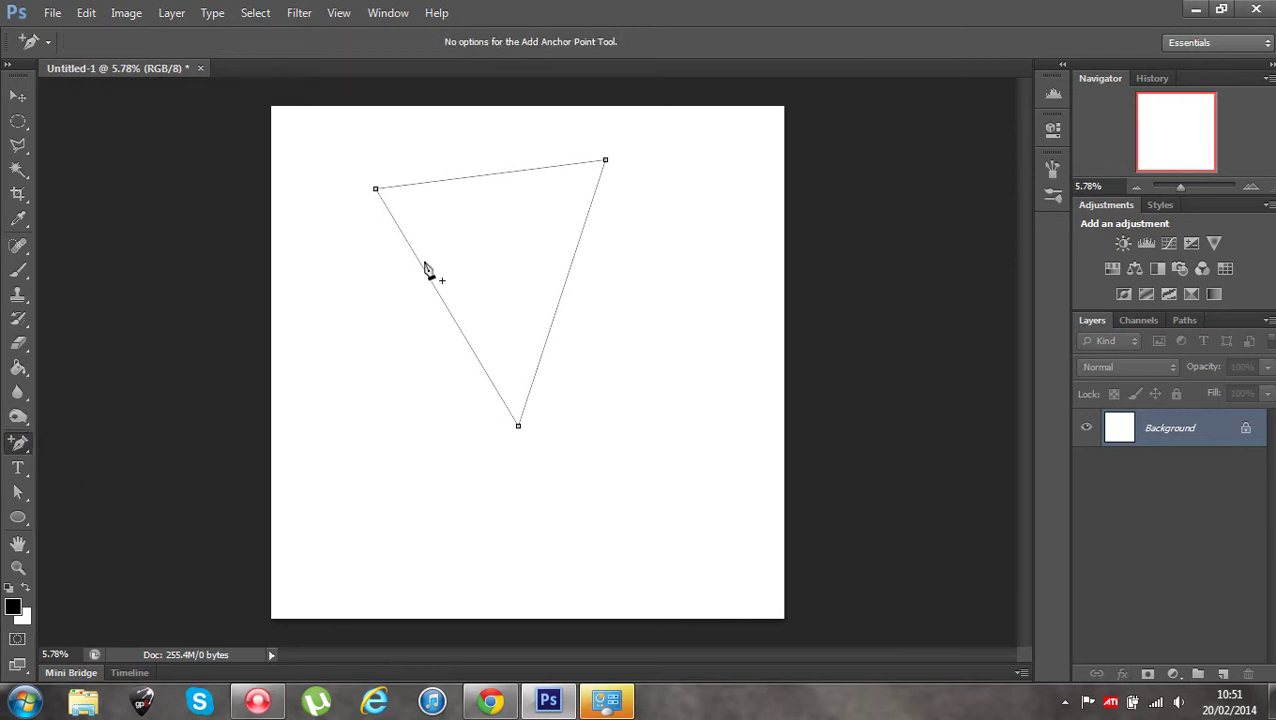
left_click(567, 280)
left_click_drag(570, 284, 620, 294)
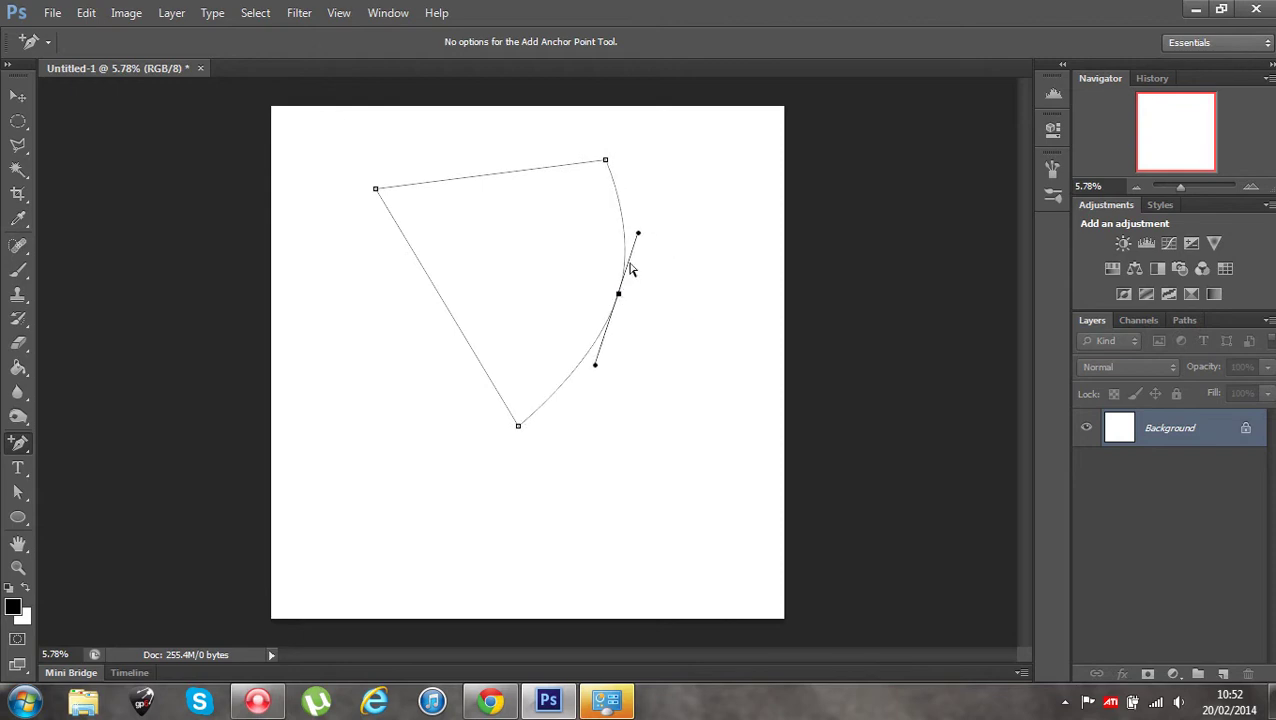
Adjust both direction handles of the right-edge anchor point to reshape the curves on either side of it.
left_click_drag(639, 235, 536, 226)
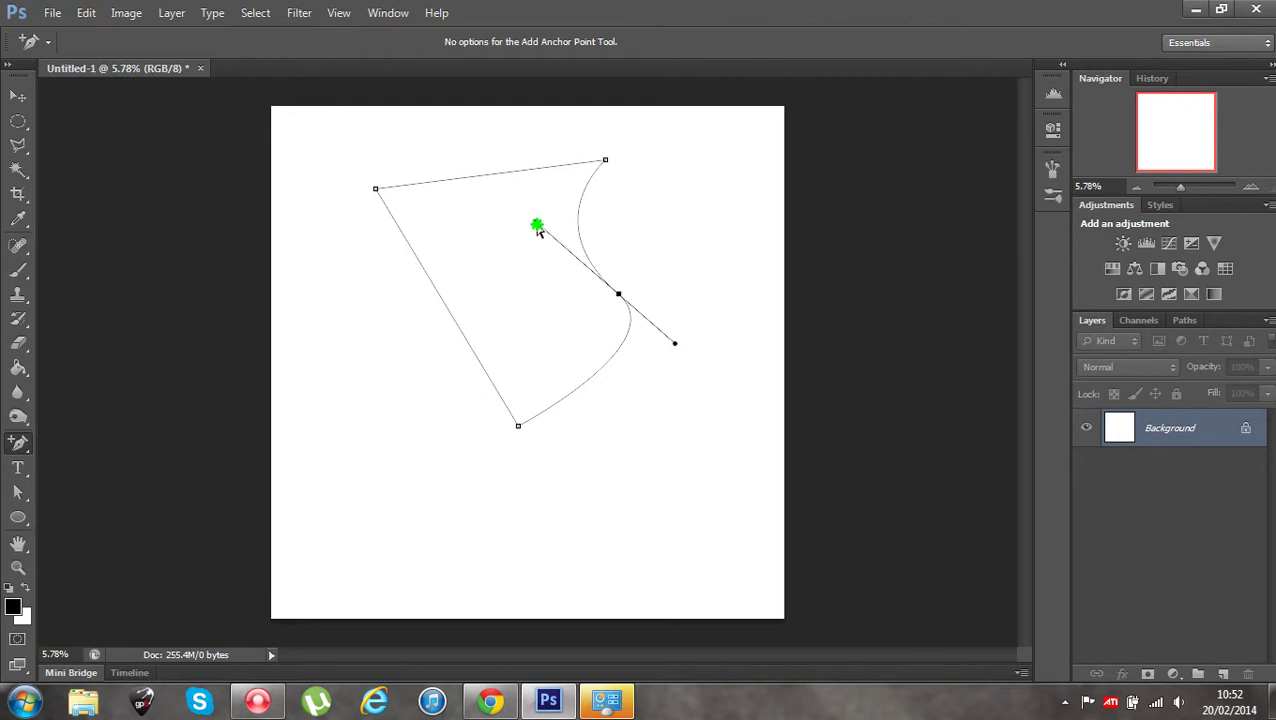
left_click_drag(537, 228, 498, 234)
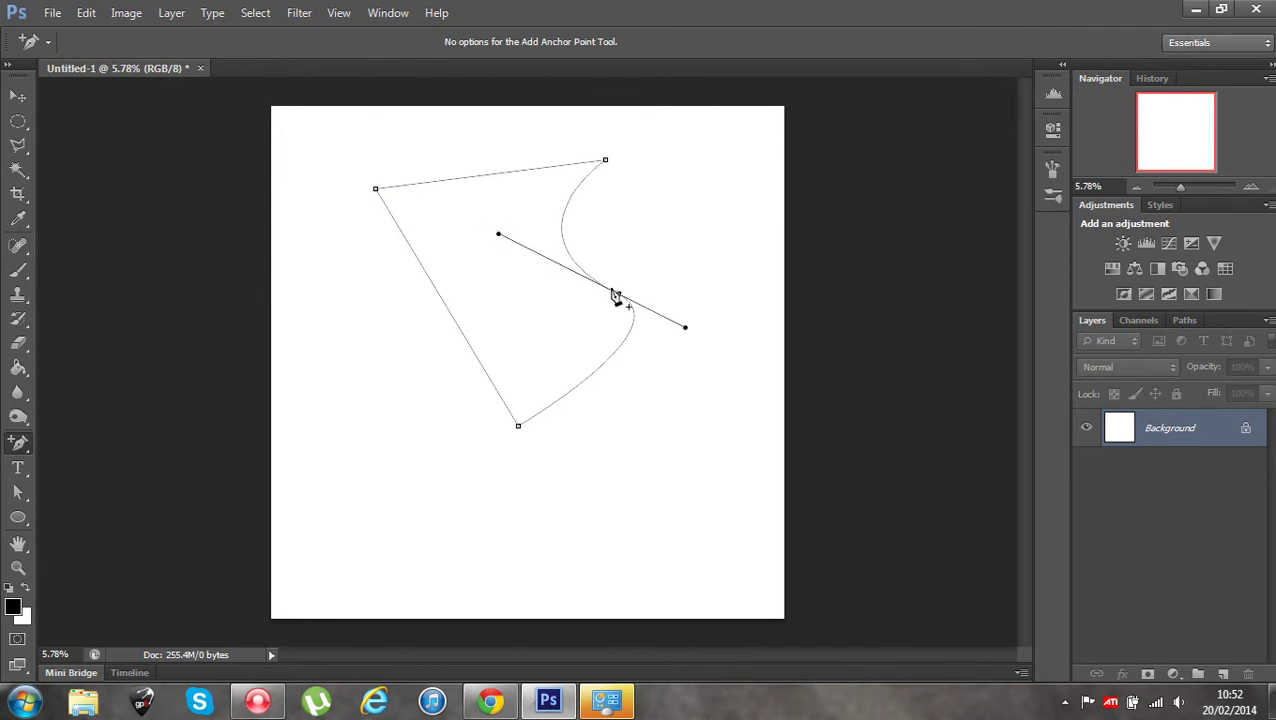
left_click_drag(686, 333, 688, 361)
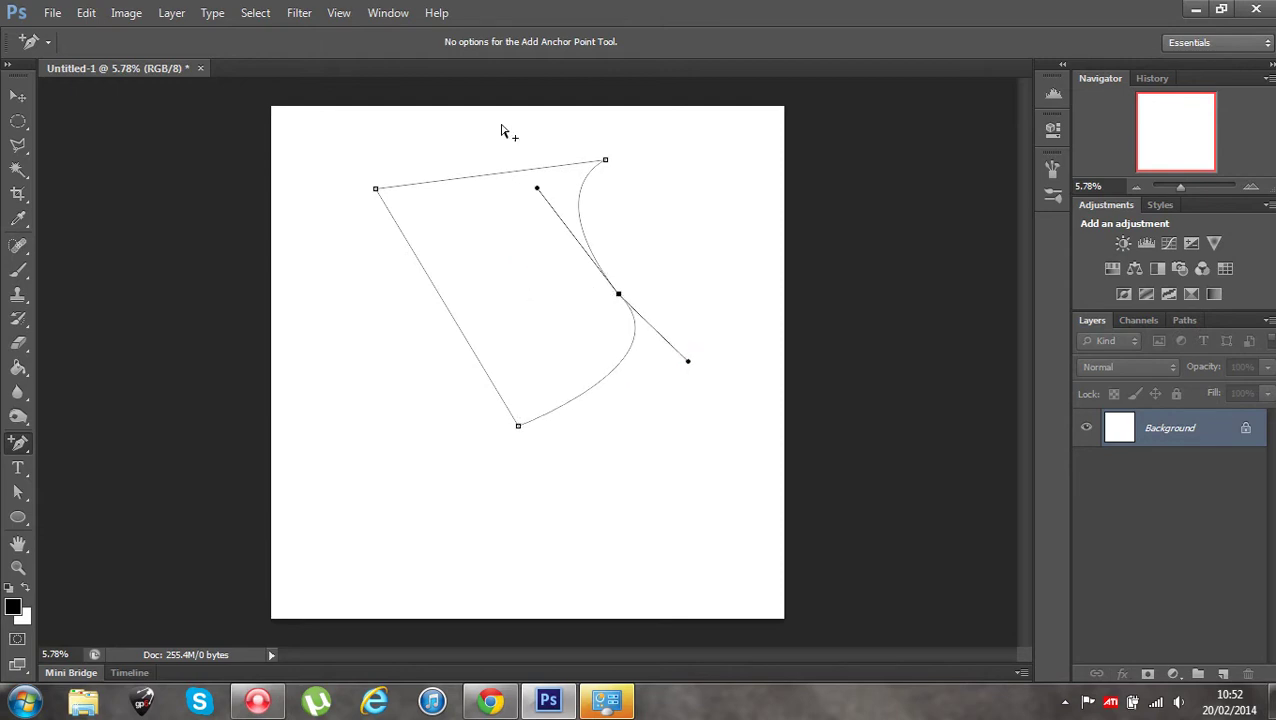
left_click_drag(536, 192, 600, 215)
Select the whole reshaped triangular path with the Direct Selection tool and delete it.
left_click(19, 446)
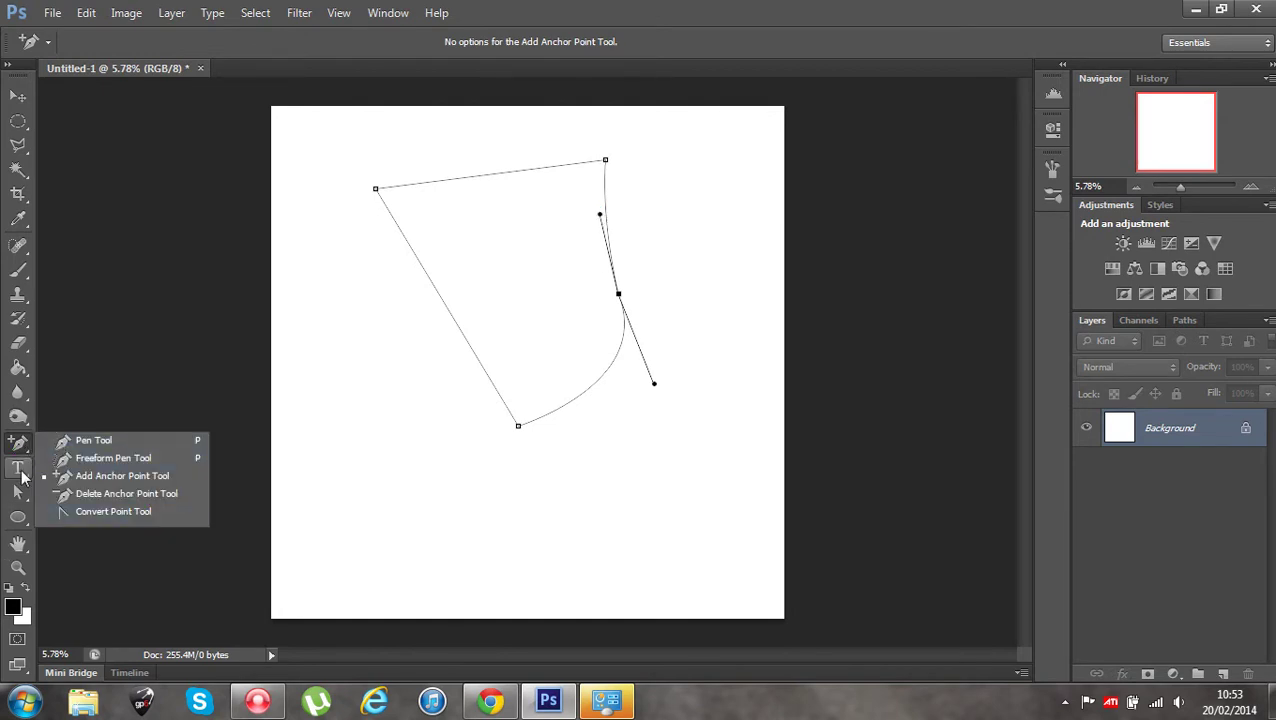
left_click(18, 490)
left_click_drag(355, 137, 751, 475)
key("Delete")
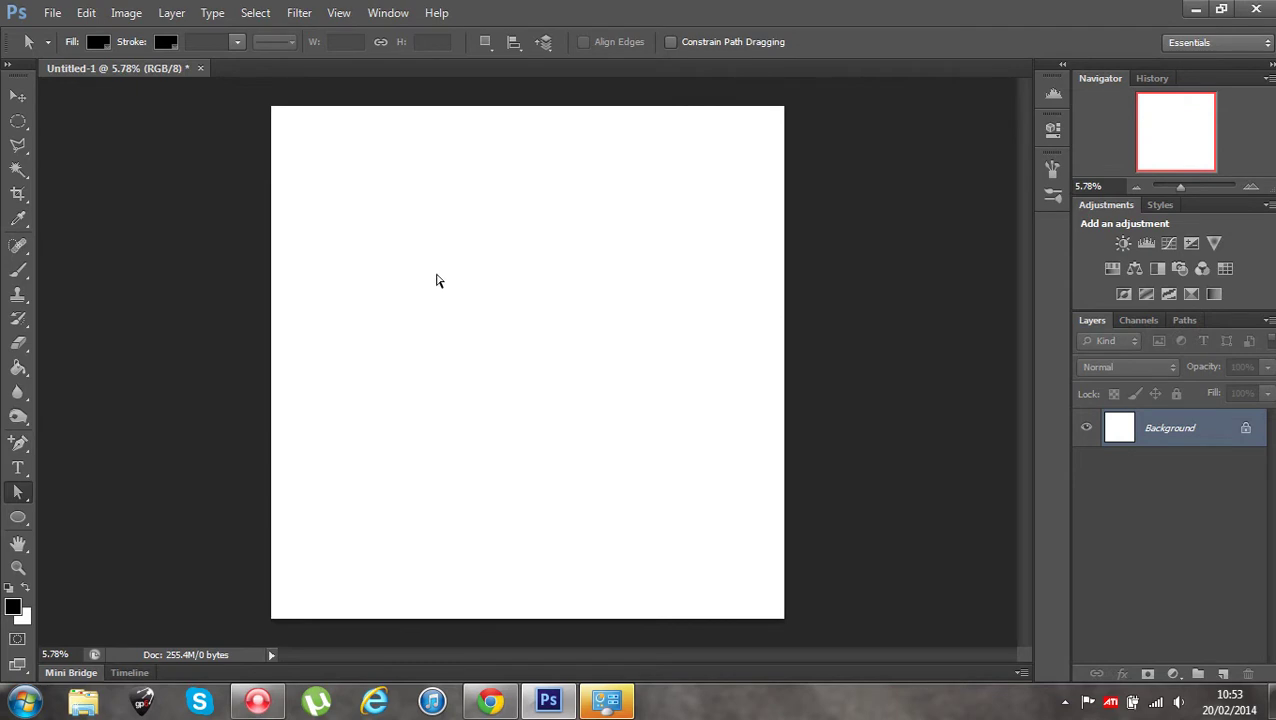
Draw a closed, rounded triangular path with three smooth anchor points in the upper half of the canvas using the Pen tool.
left_click_drag(18, 443, 74, 441)
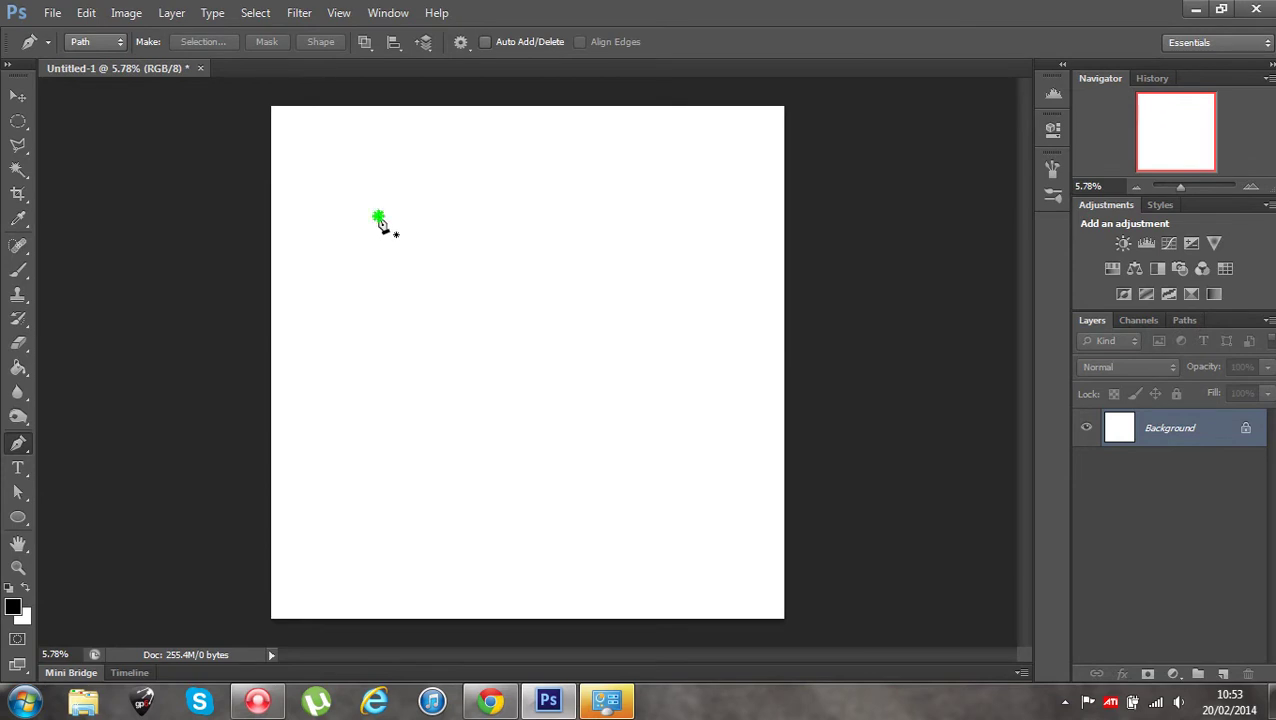
left_click_drag(378, 216, 426, 200)
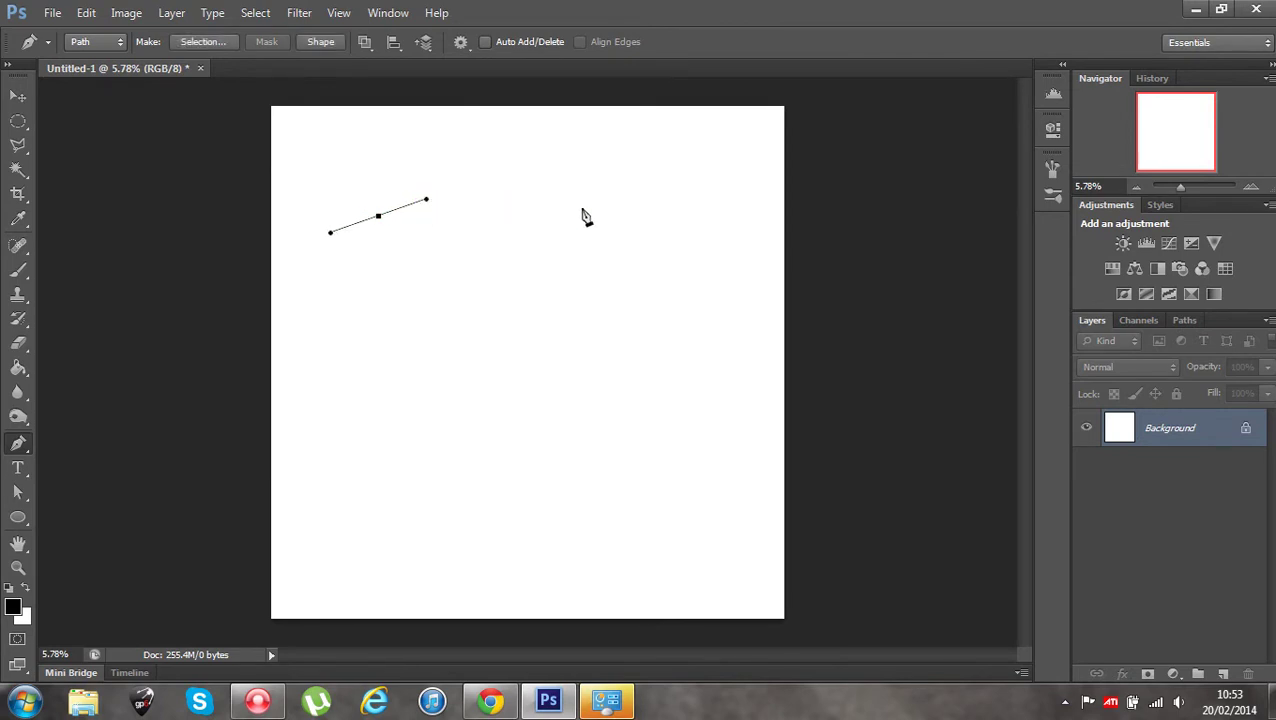
left_click_drag(582, 209, 612, 248)
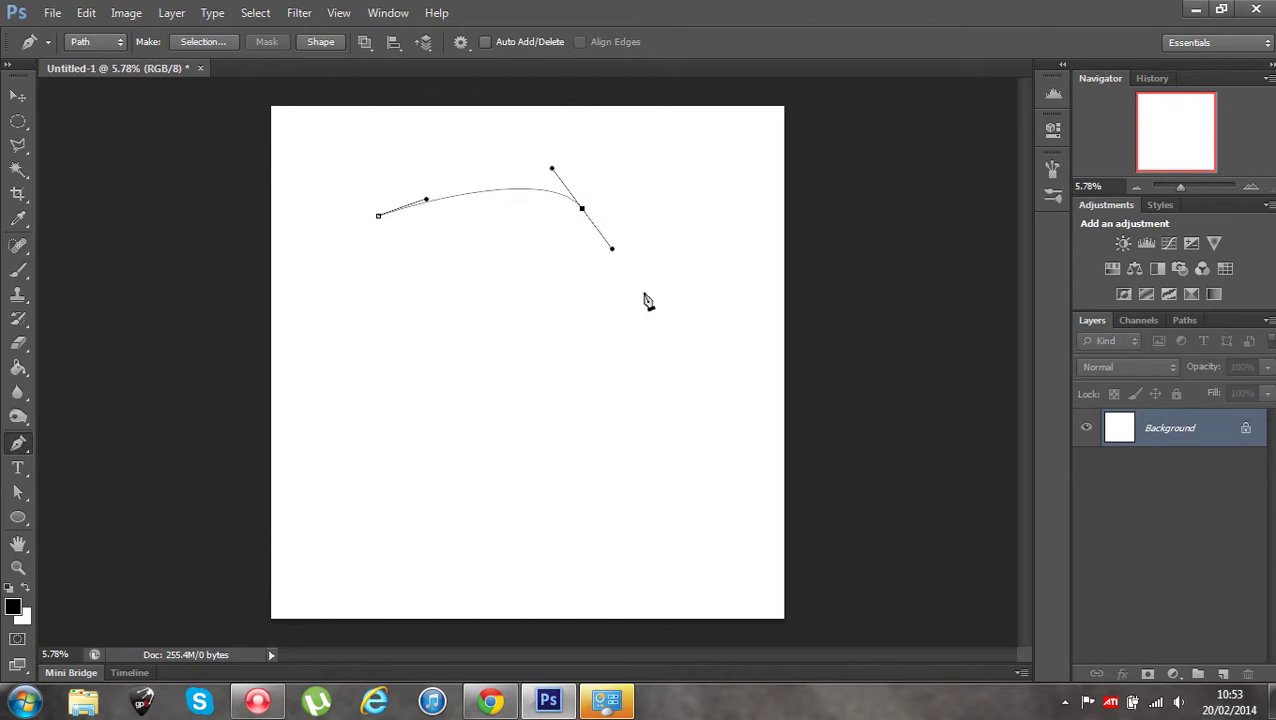
left_click_drag(505, 376, 444, 378)
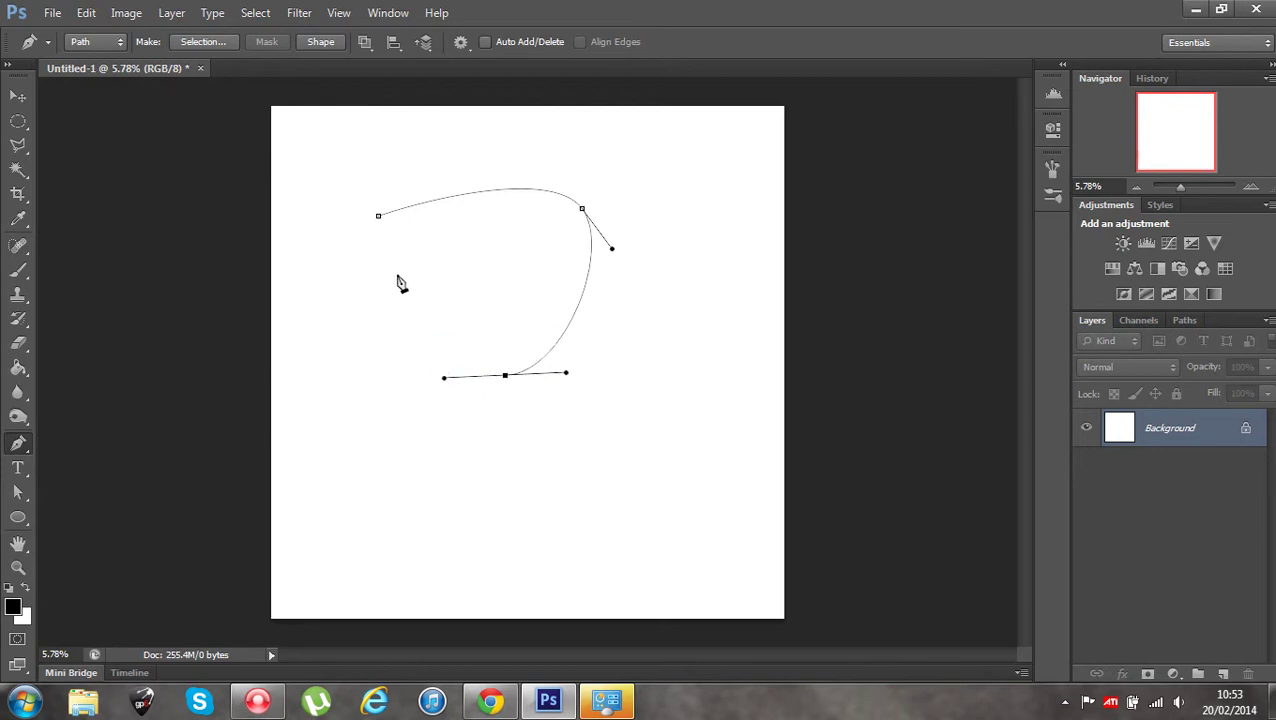
left_click(379, 218)
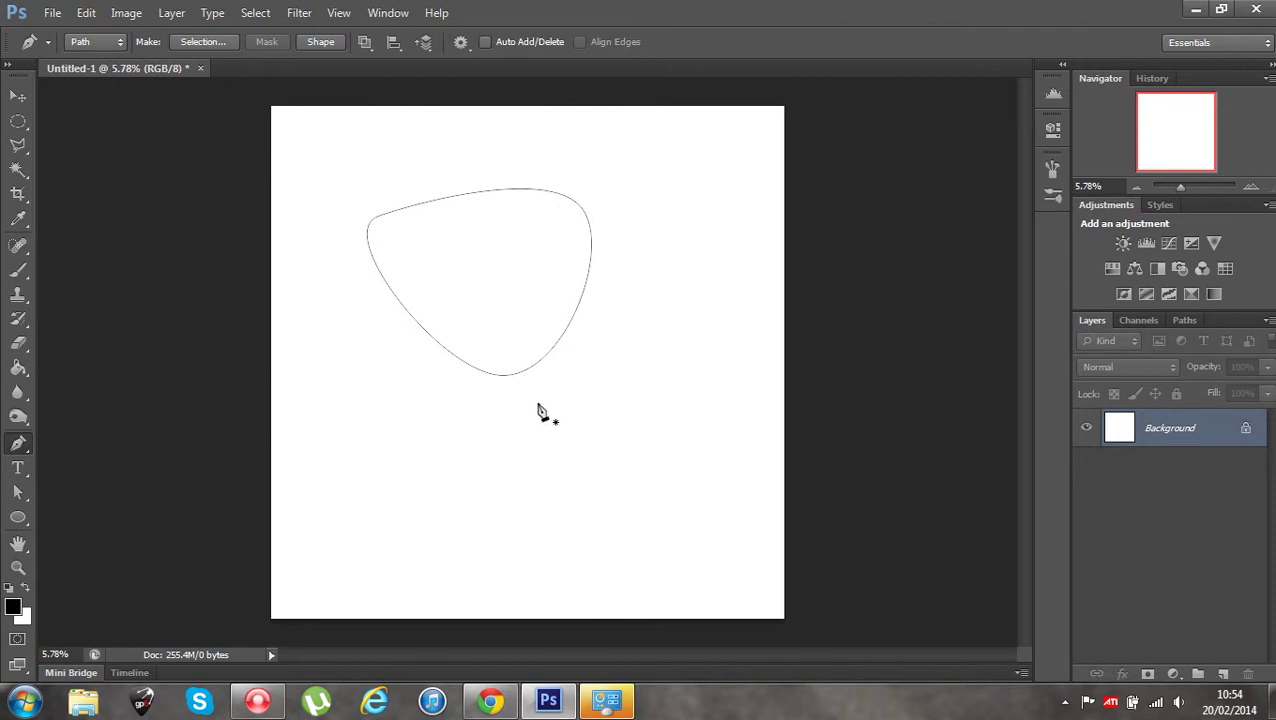
Shift the rounded path's bottom anchor slightly left and extend both its direction handles to widen the lower curve.
left_click(518, 191, "ctrl")
left_click(582, 209, "ctrl")
left_click(18, 492)
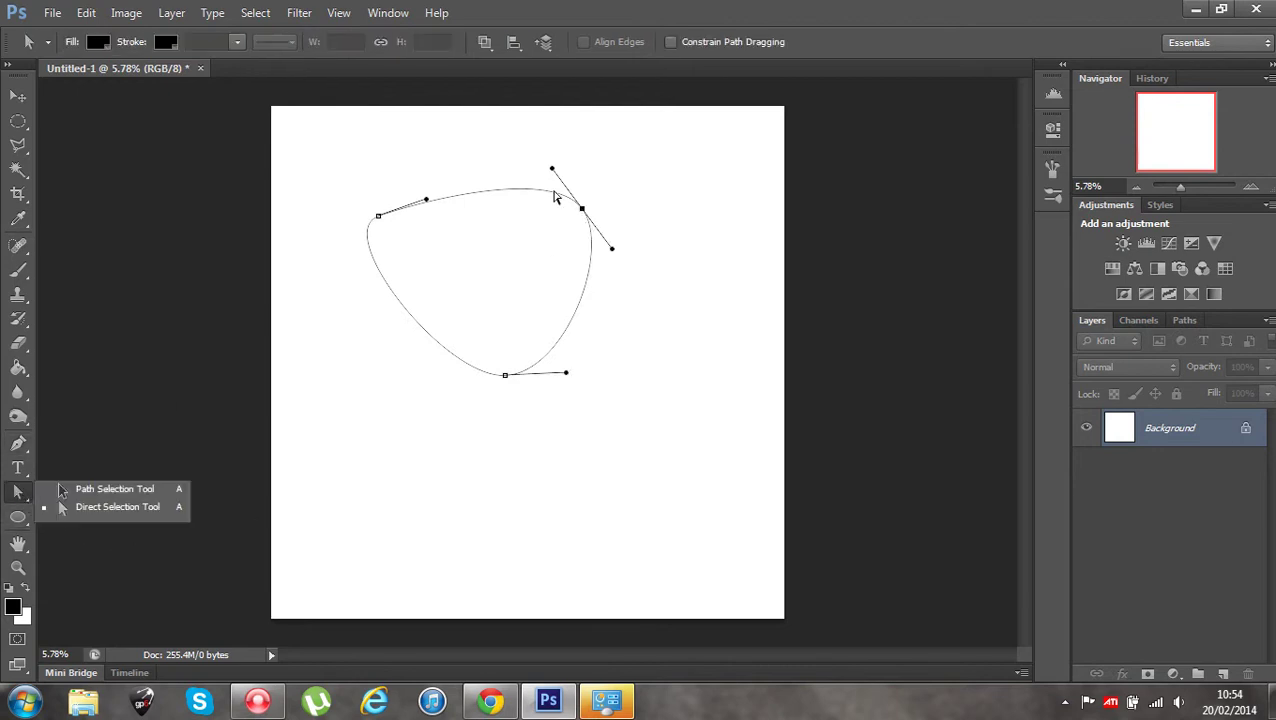
left_click(506, 377)
left_click_drag(506, 377, 697, 351)
left_click_drag(436, 382, 368, 392)
left_click(370, 407)
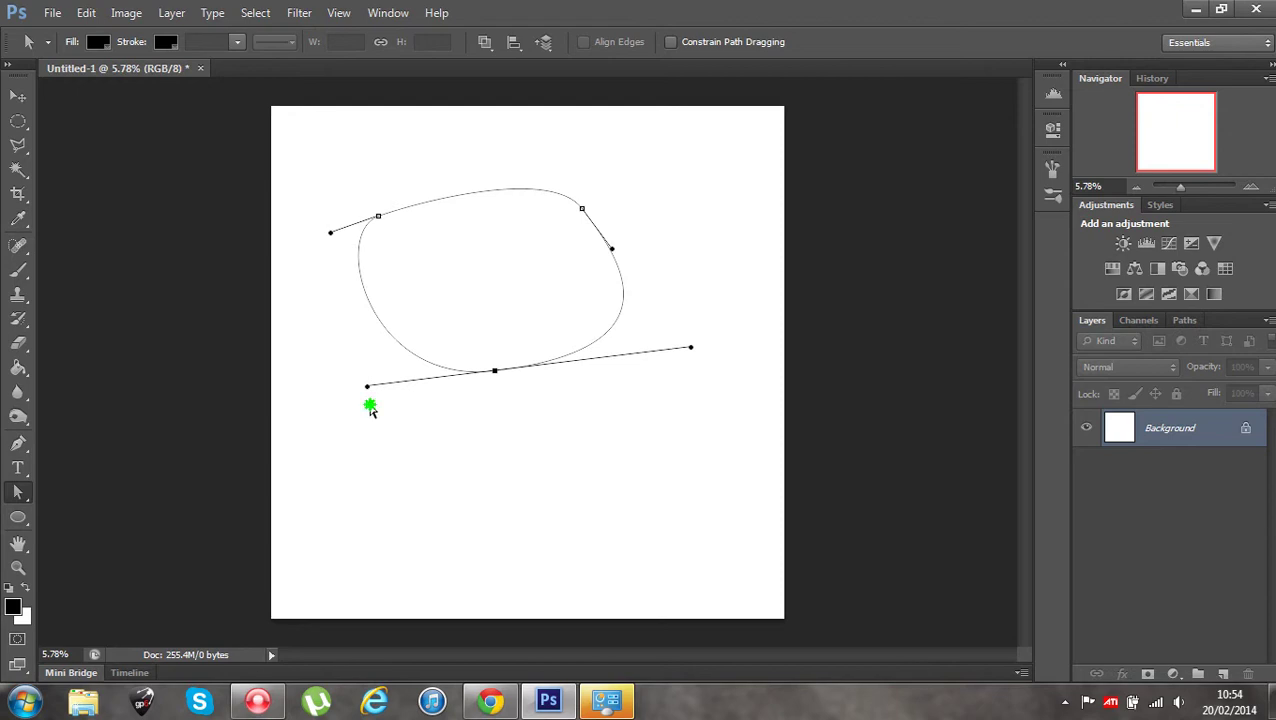
Review the operations available for the rounded path and its Work Path entry in the list of paths.
right_click(419, 208)
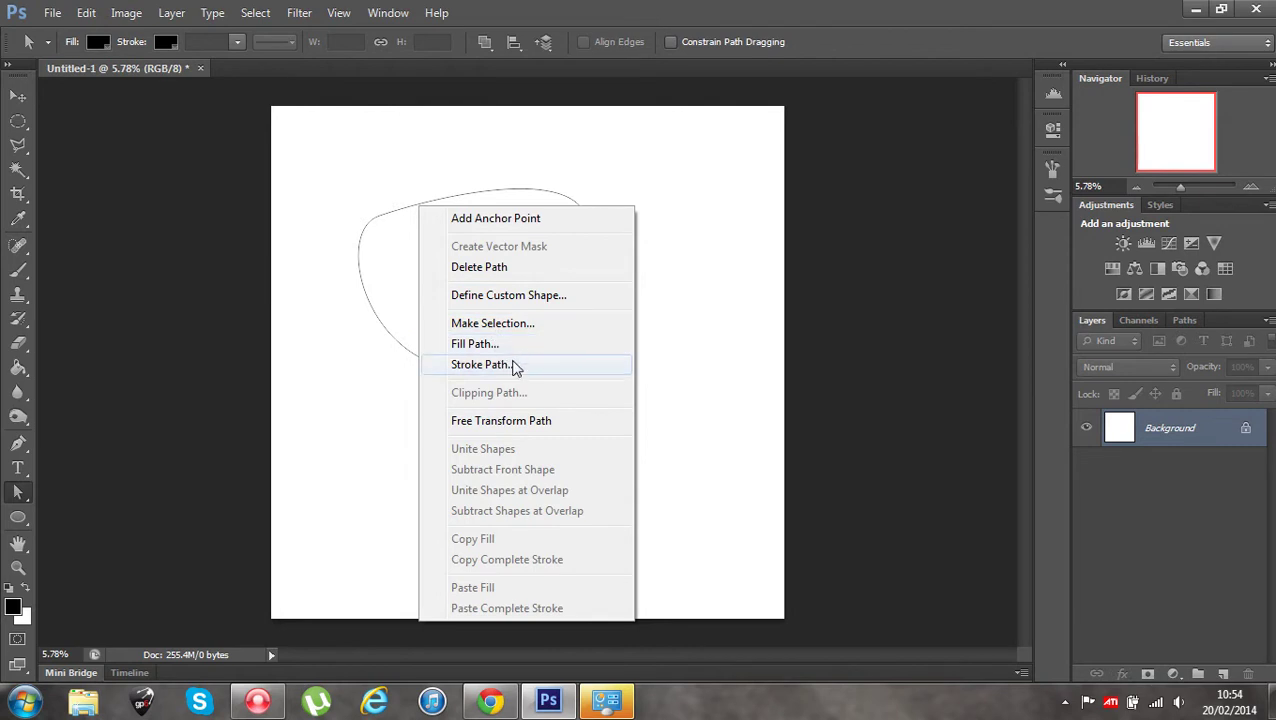
left_click(737, 303)
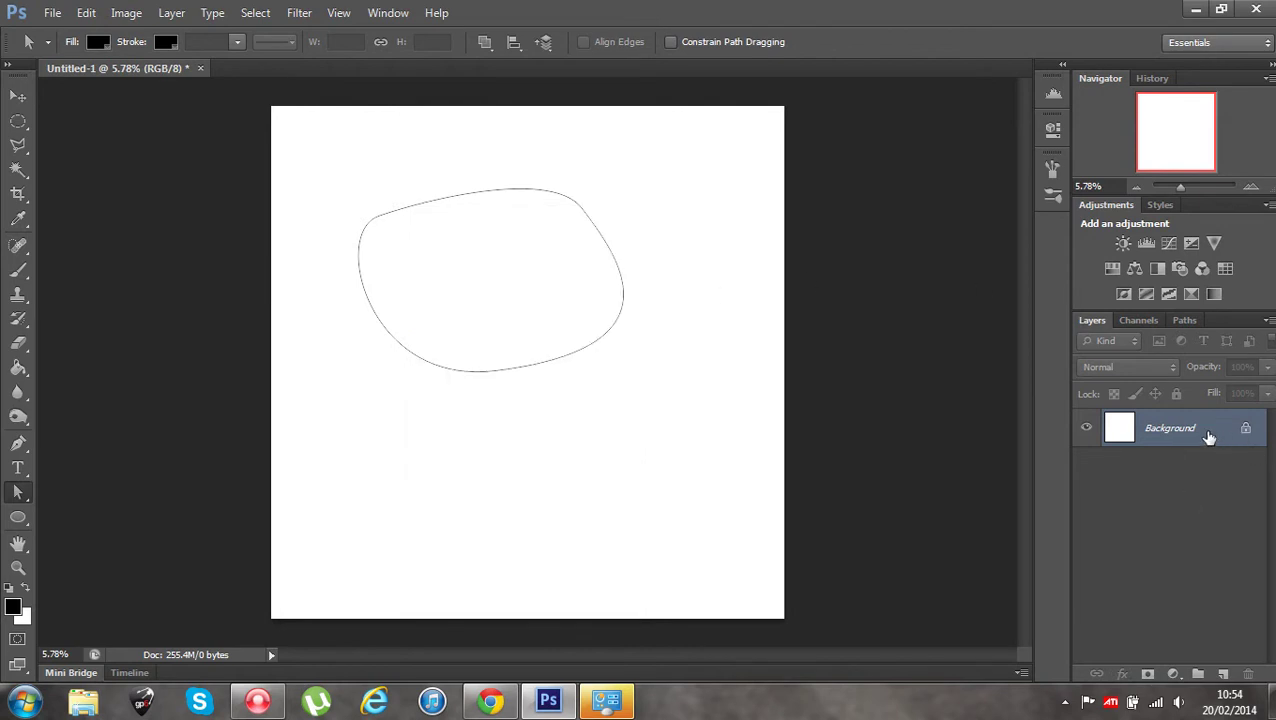
left_click(1180, 319)
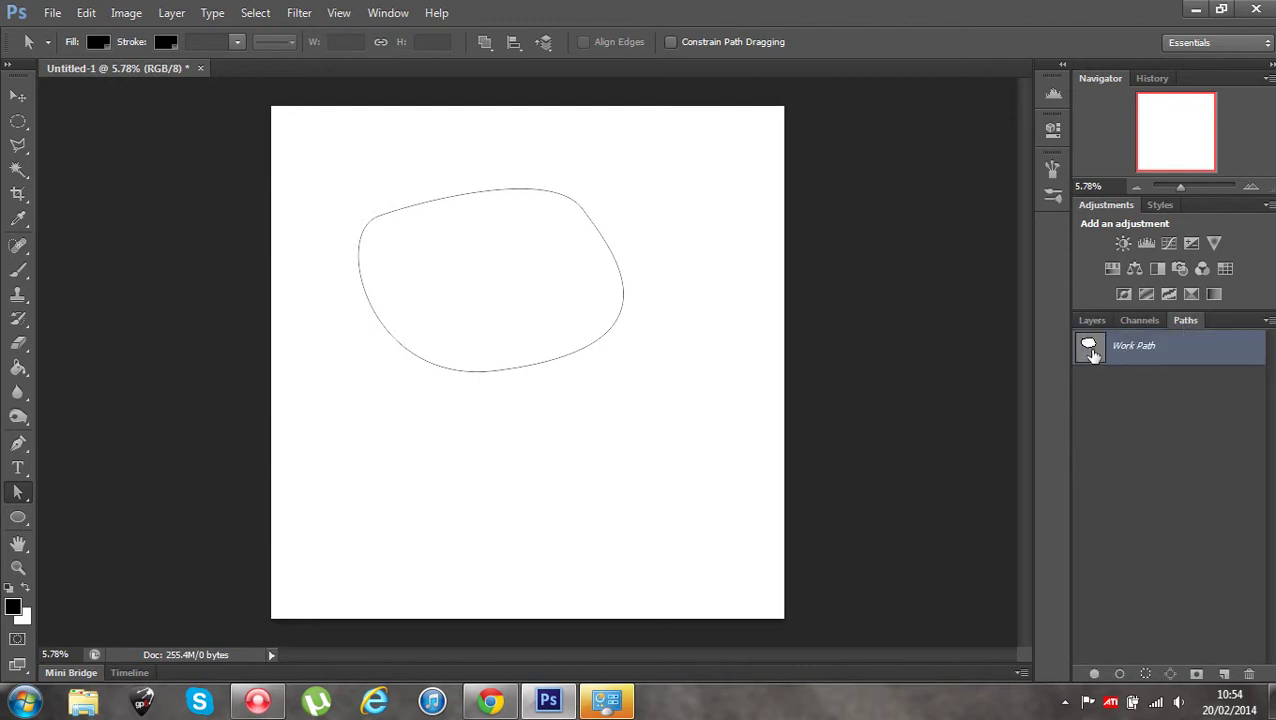
left_click(1092, 321)
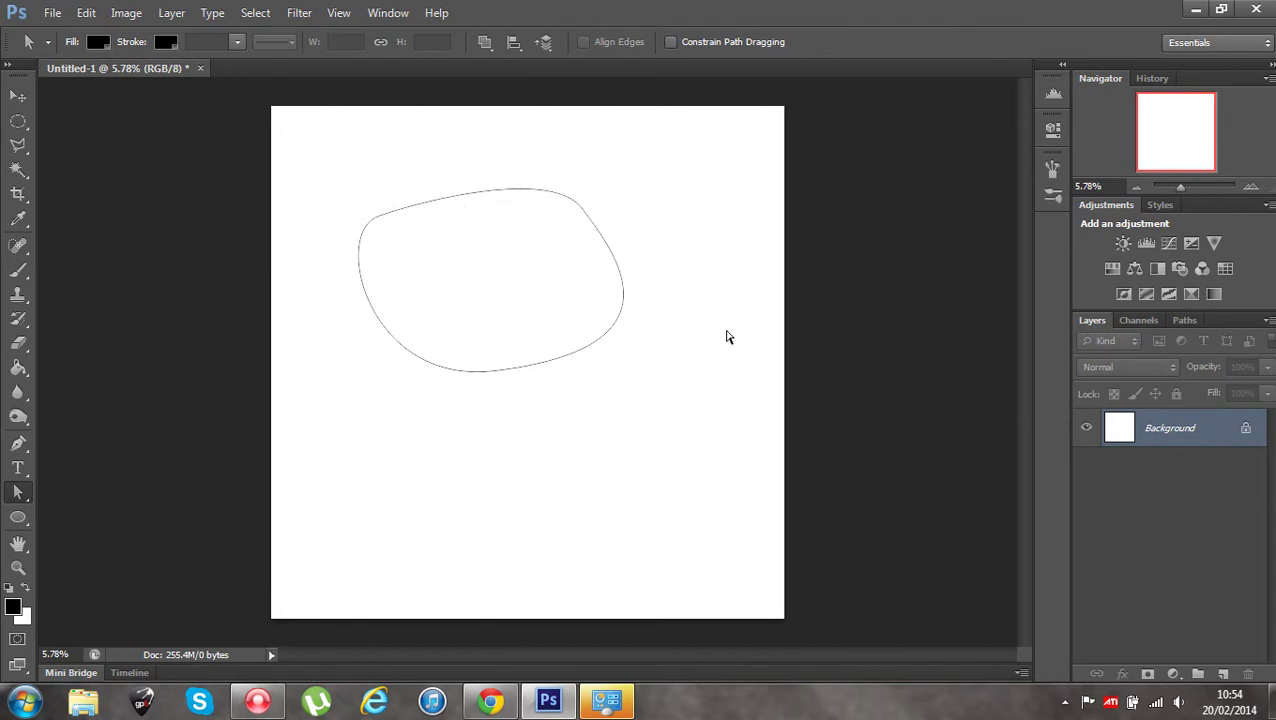
Try adding a blank layer, and delete the entire rounded path from the canvas.
left_click(1225, 675)
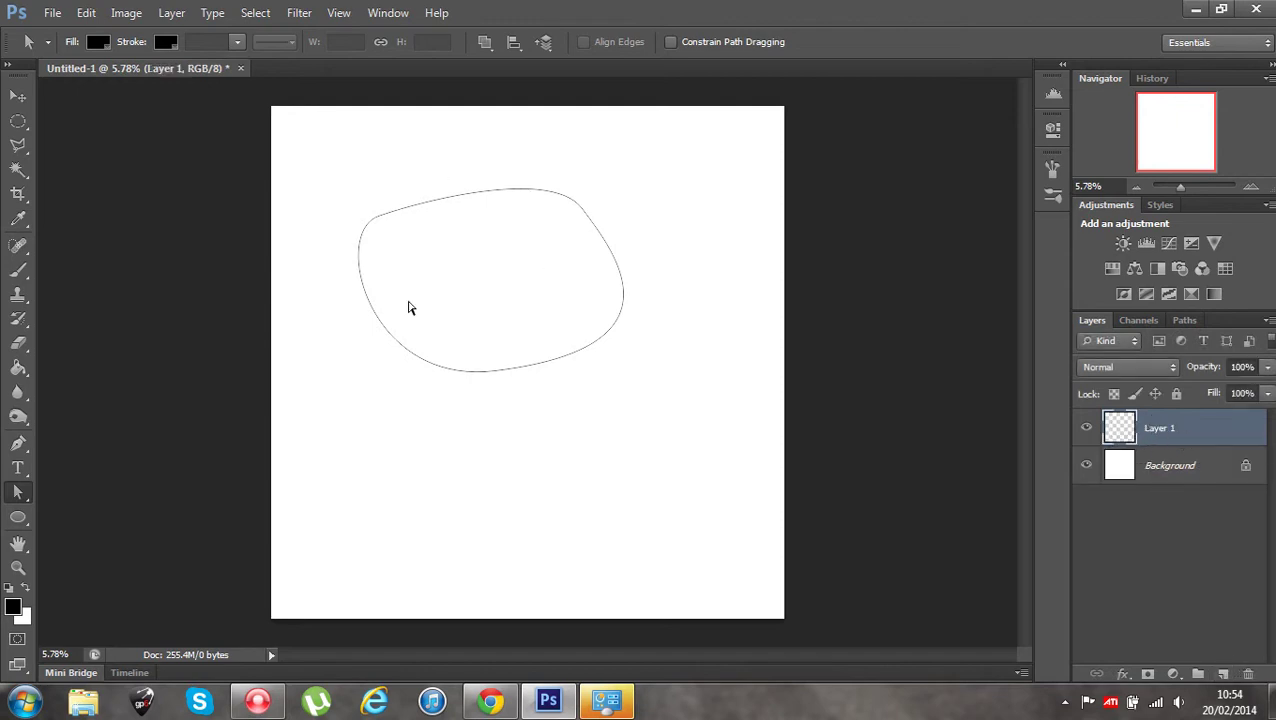
key("ctrl+z")
left_click_drag(357, 178, 724, 459)
key("Delete")
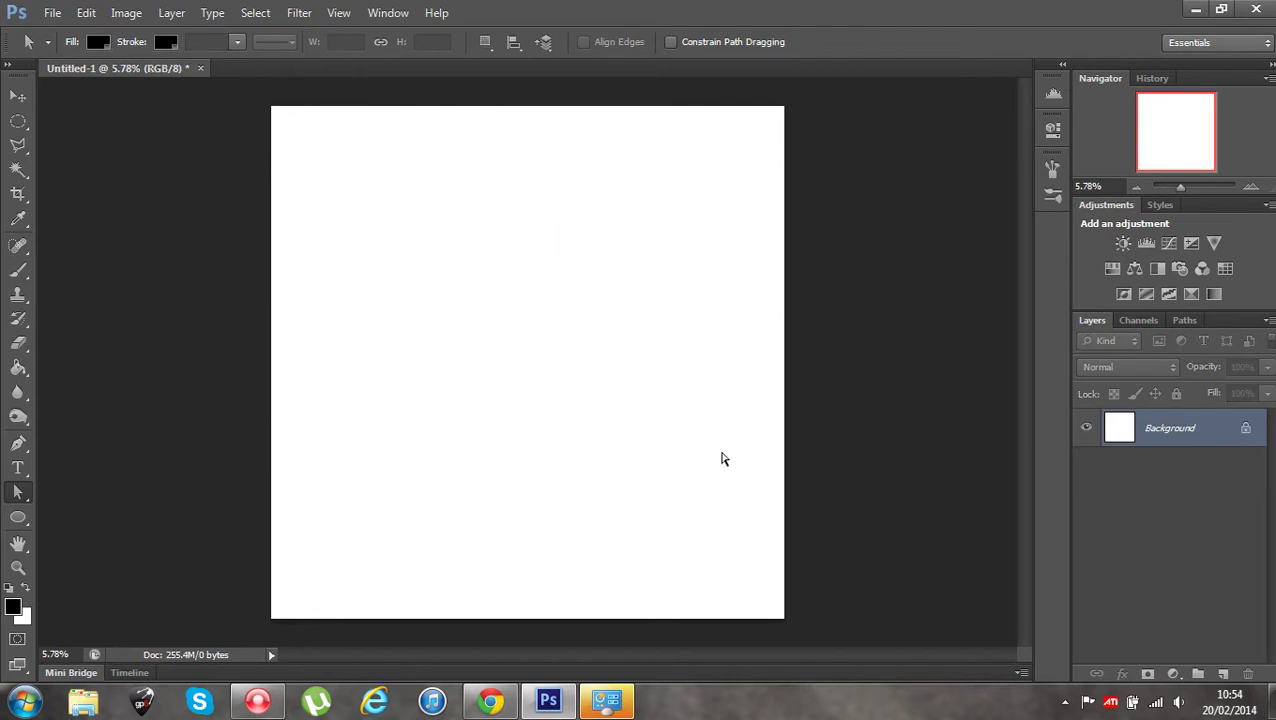
Set the Pen tool to Shape mode with a pure red fill.
left_click(16, 445)
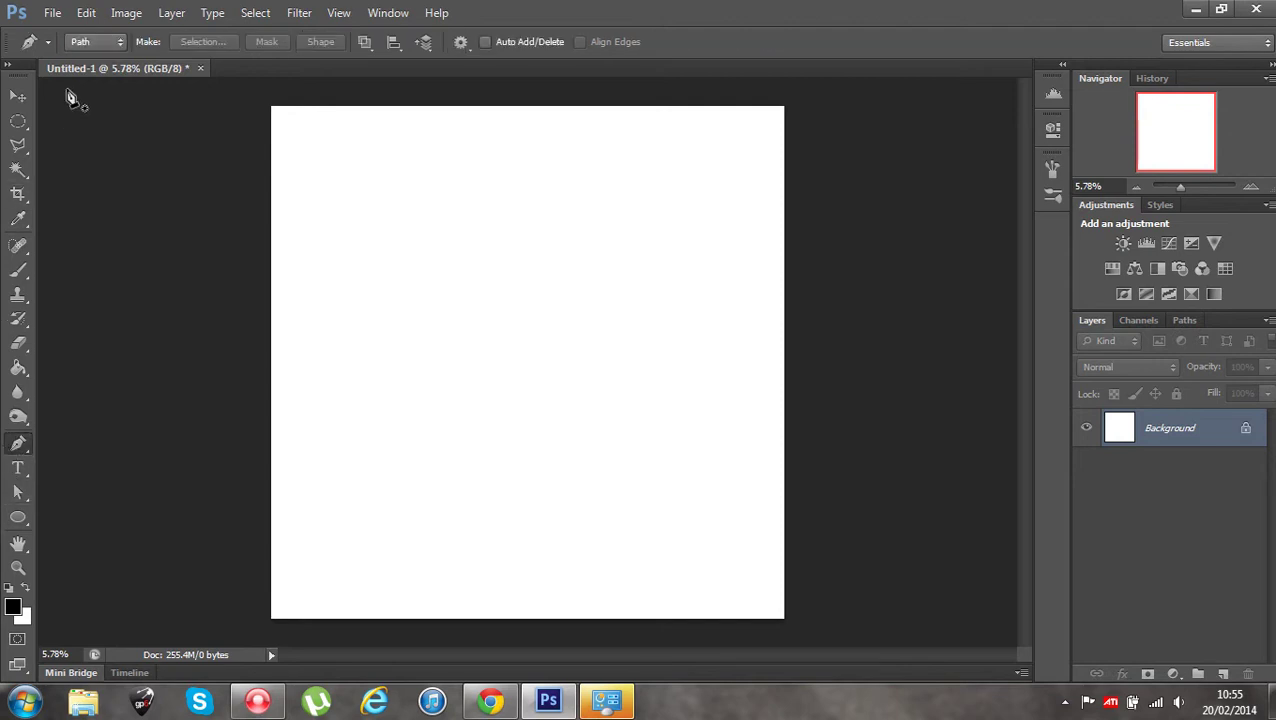
left_click(110, 42)
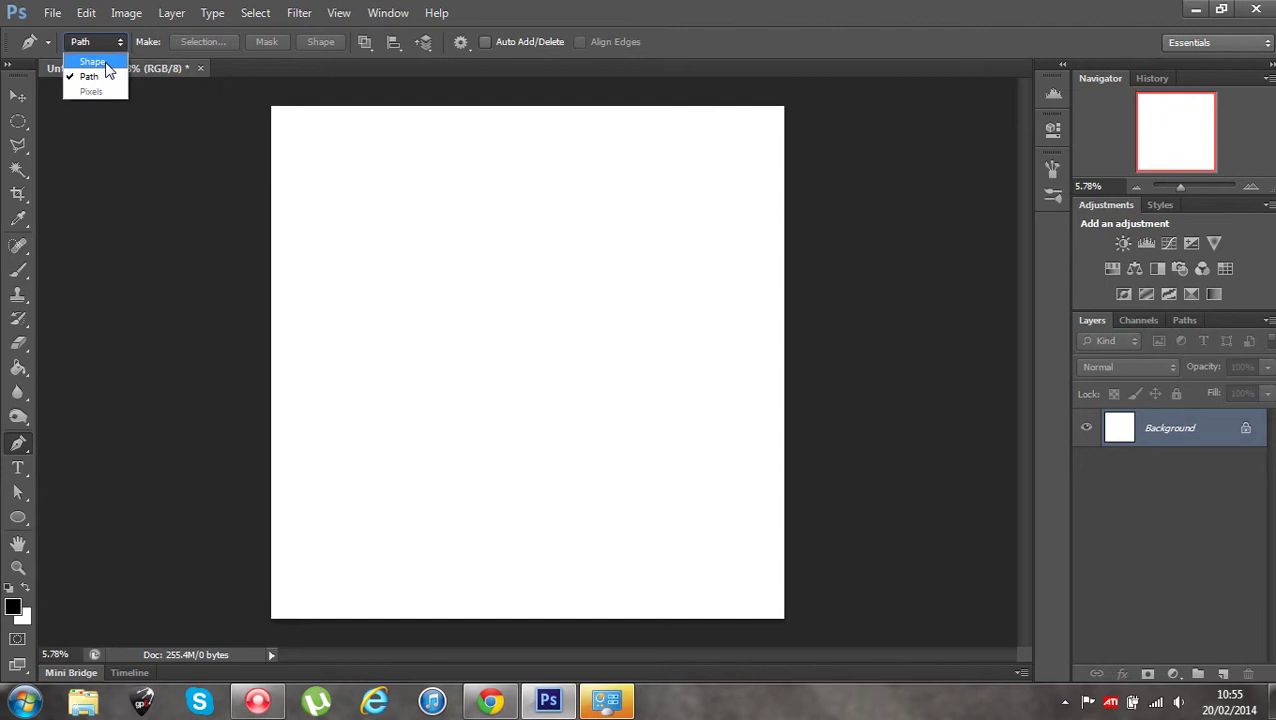
left_click(106, 63)
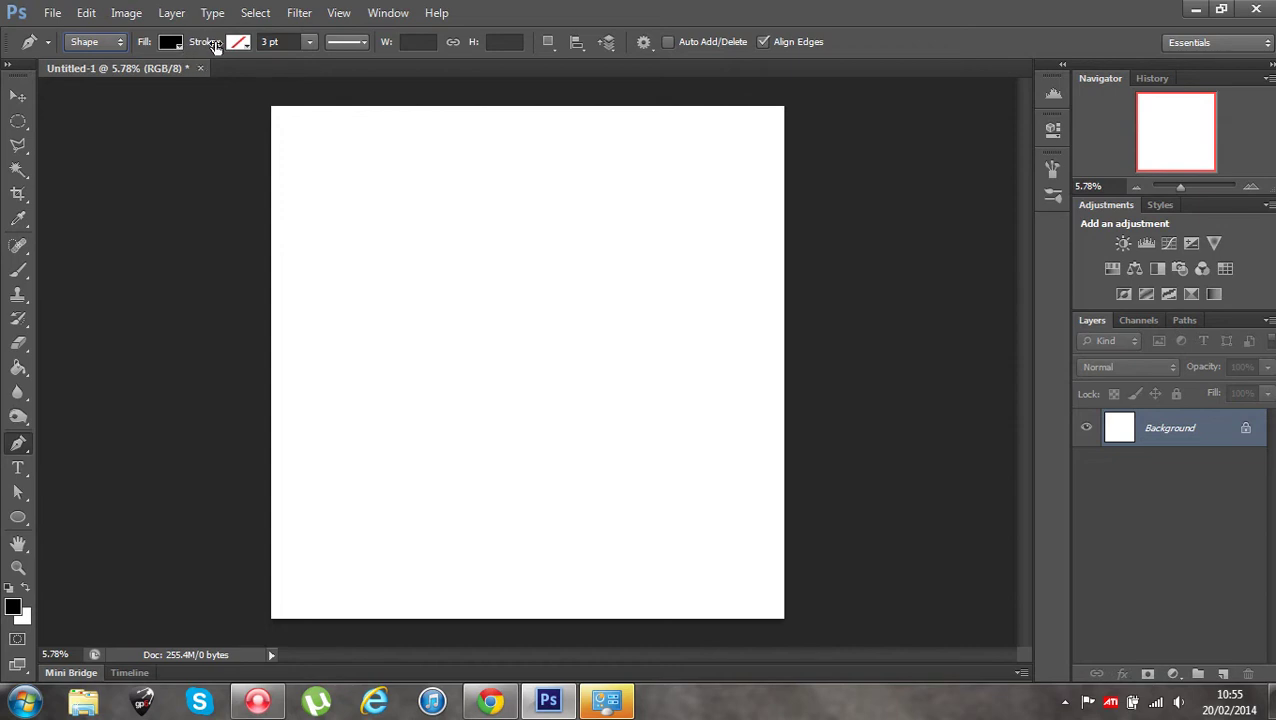
left_click(355, 42)
left_click(350, 43)
left_click(309, 43)
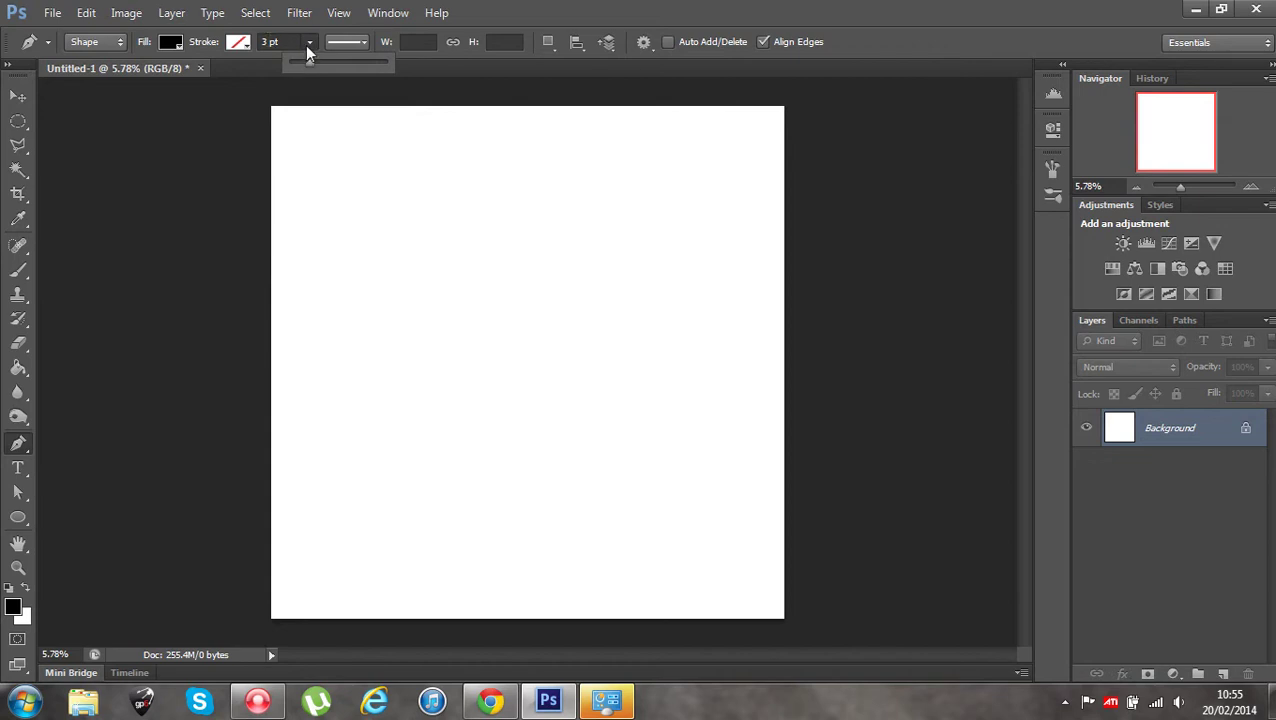
left_click(172, 45)
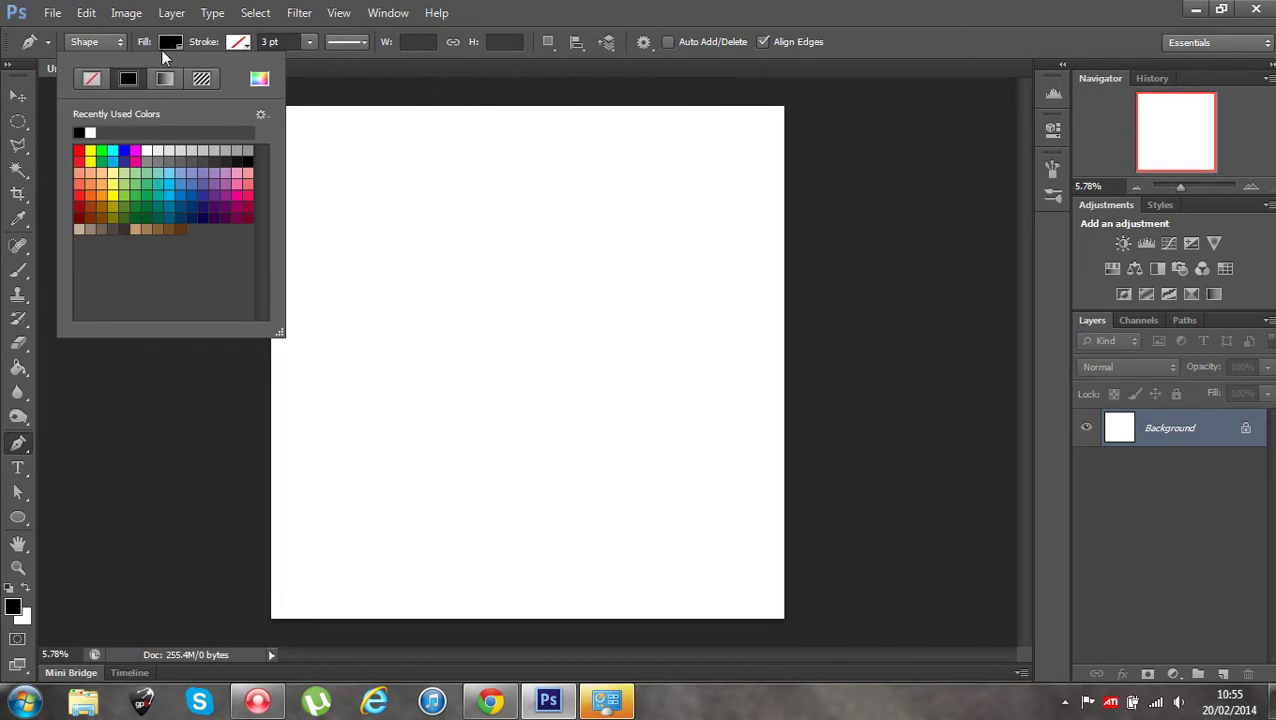
left_click(80, 150)
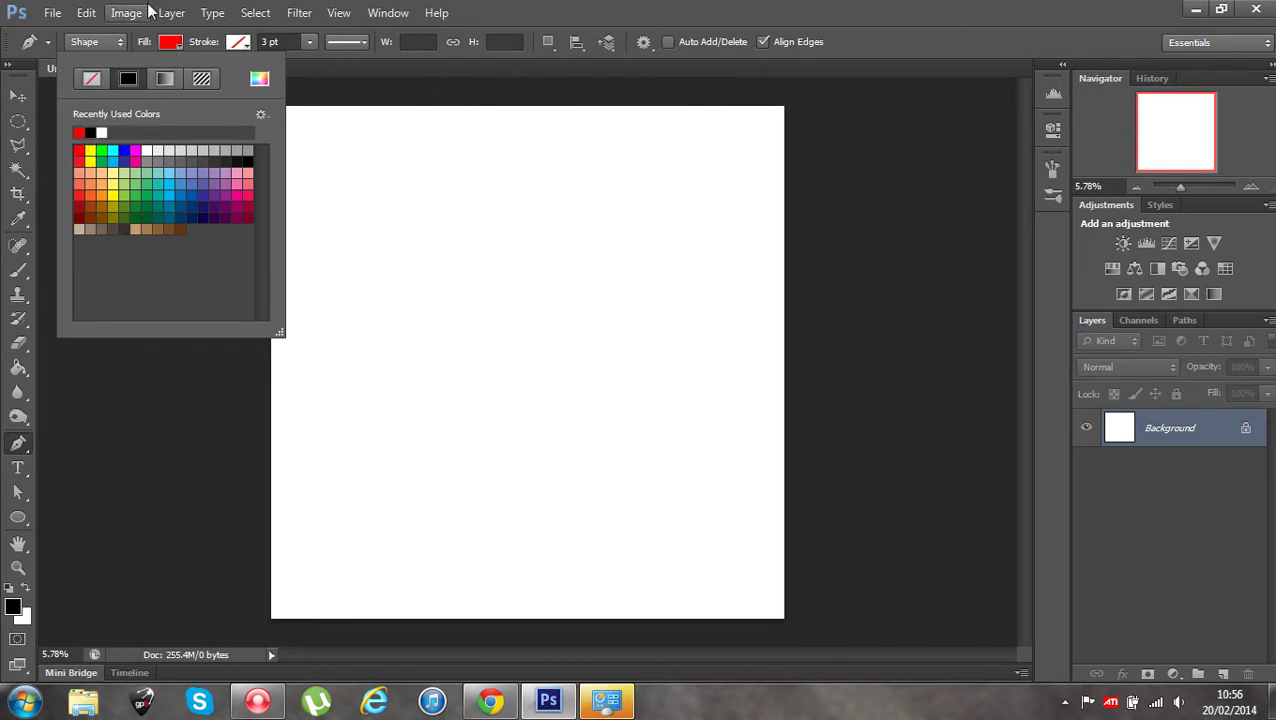
left_click(650, 12)
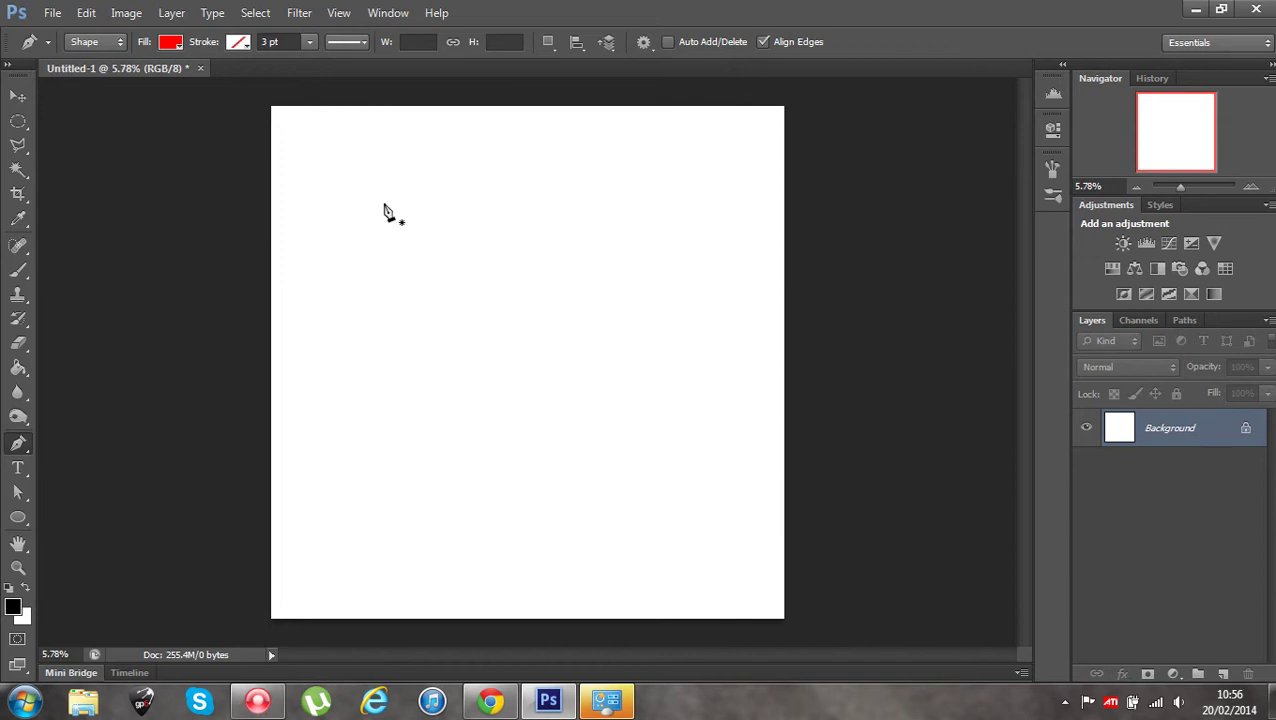
Draw a closed red shape with three smooth anchor points, about 5020 px wide and 3416 px high, in the canvas's upper half.
left_click_drag(384, 205, 451, 167)
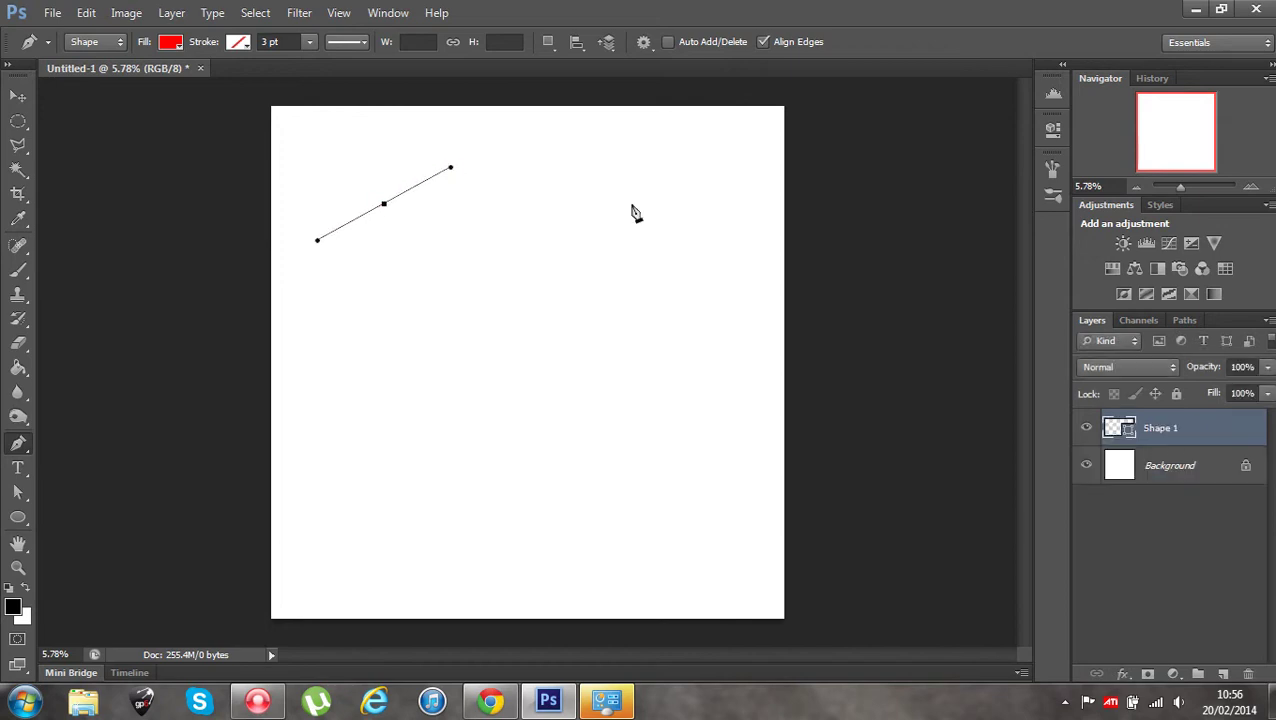
left_click_drag(631, 204, 659, 257)
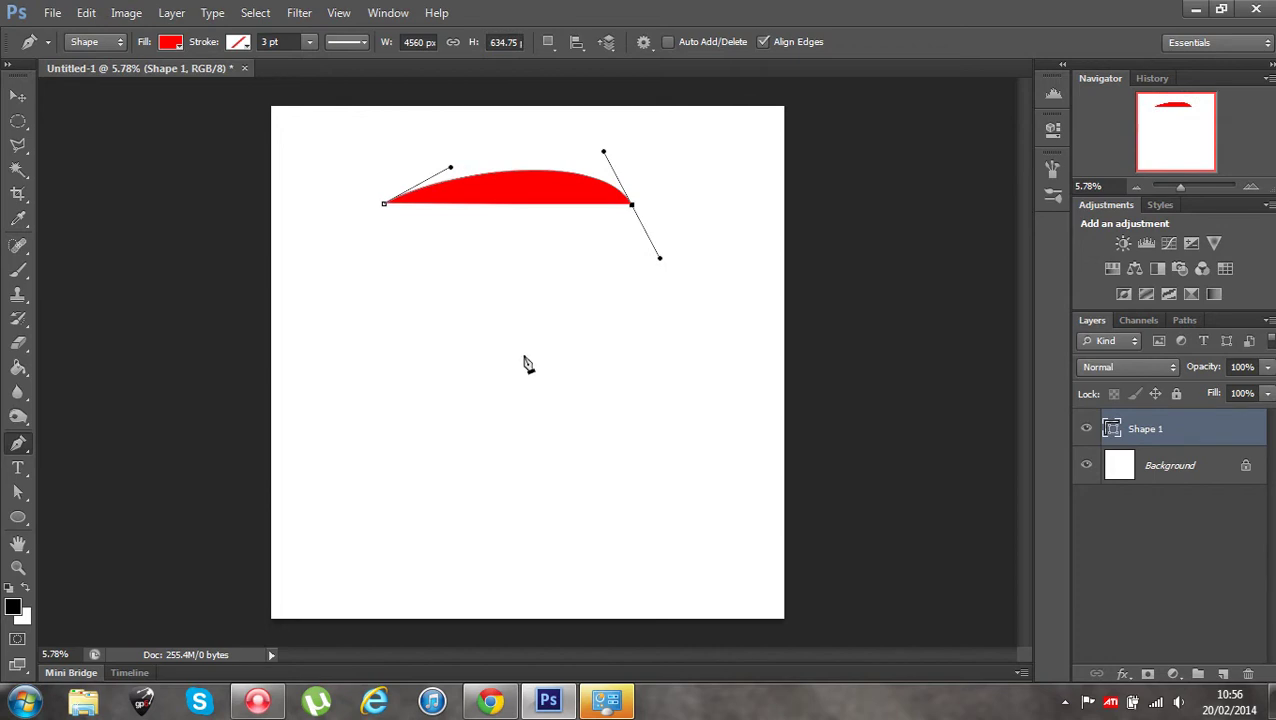
left_click_drag(524, 355, 451, 358)
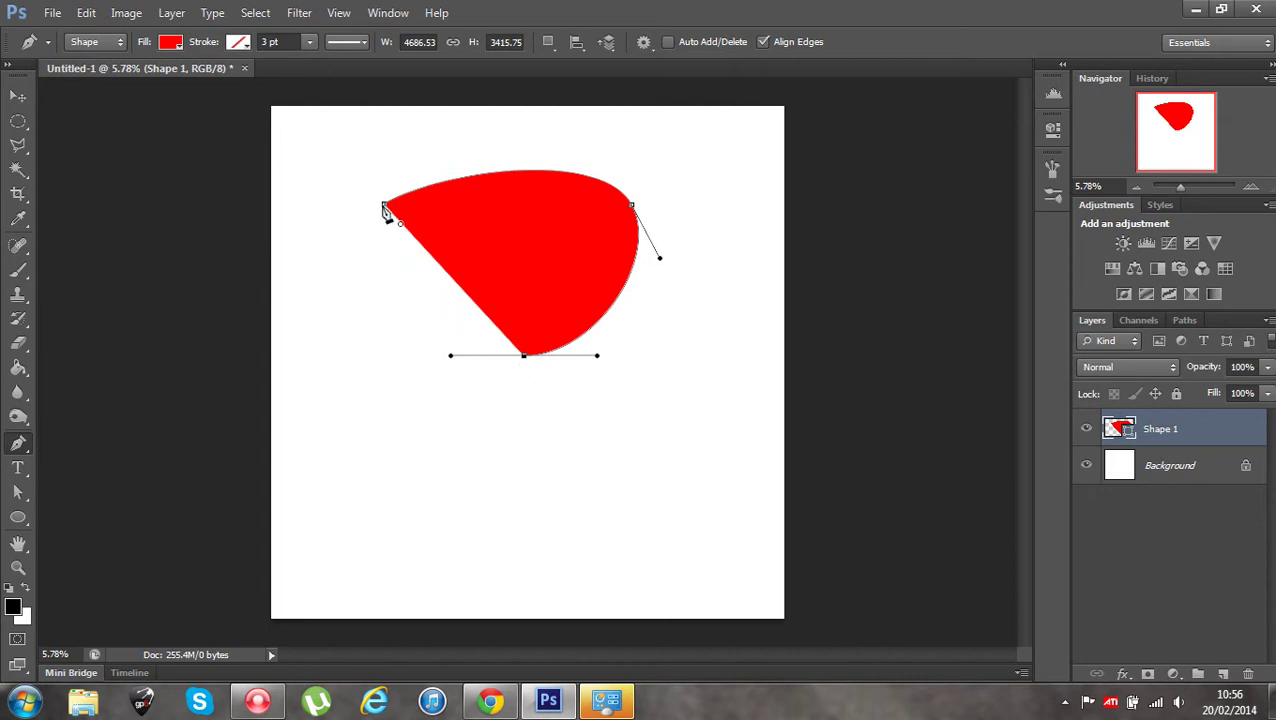
left_click_drag(386, 212, 407, 239)
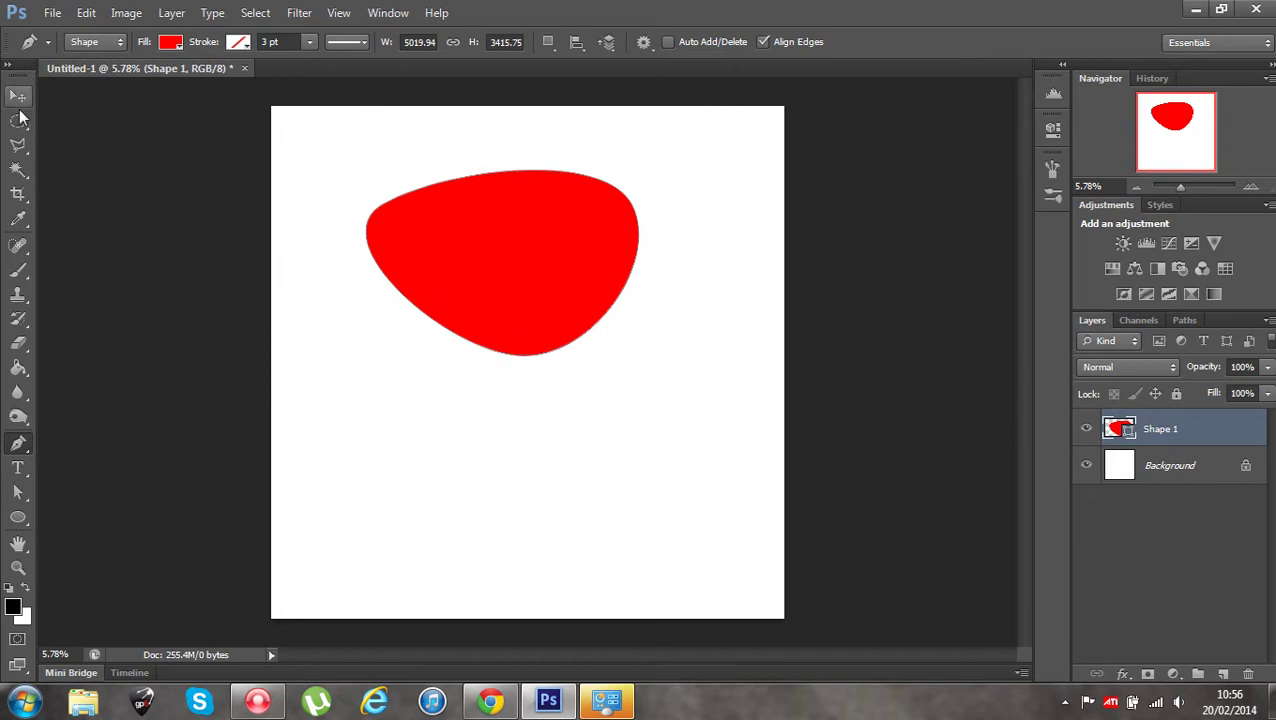
Reshape the red shape's top edge with the Direct Selection tool, bulging it slightly upward to about 4961 by 3529 px overall.
left_click(20, 495)
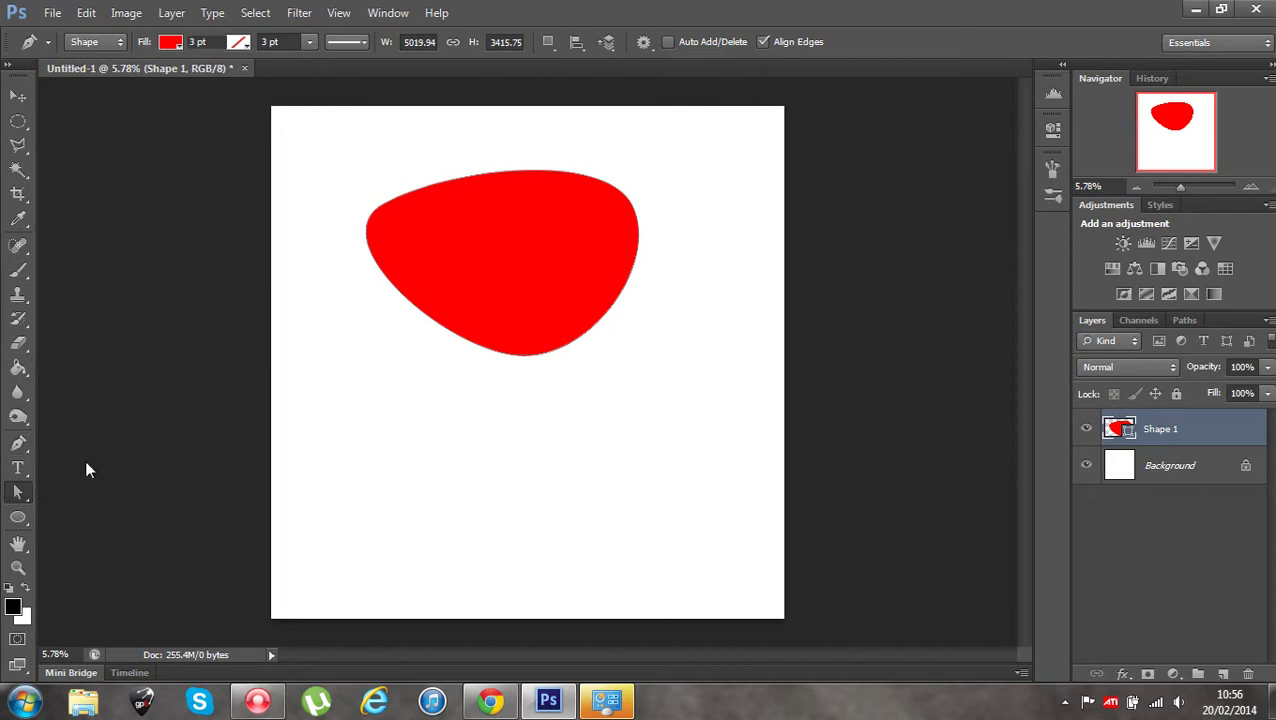
left_click(475, 181)
mouse_move(479, 181)
left_mouse_down()
mouse_move(510, 188)
mouse_move(470, 157)
mouse_move(473, 171)
left_mouse_up()
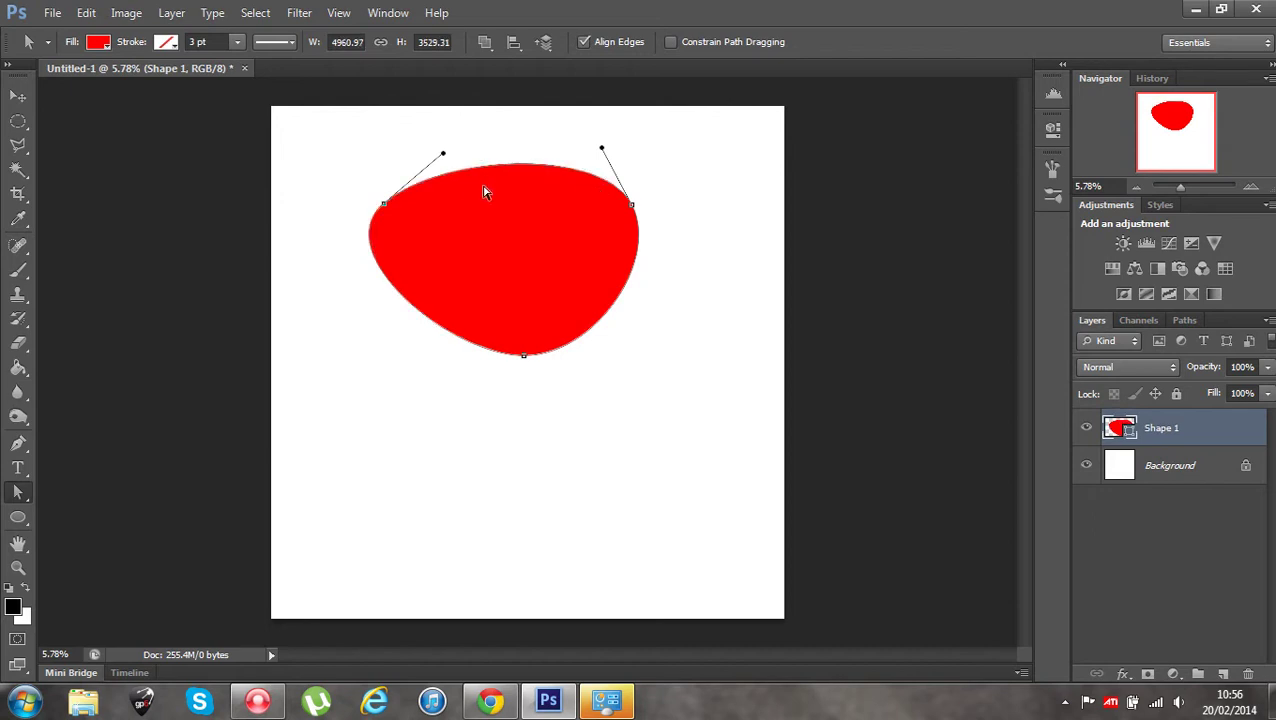
Select all anchor points of the red shape and move the whole shape slightly right and up on the canvas.
left_click(463, 158)
left_click_drag(357, 122, 655, 414)
left_click_drag(530, 259, 555, 271)
left_click_drag(299, 155, 686, 389)
mouse_move(487, 174)
left_mouse_down()
mouse_move(501, 167)
mouse_move(521, 194)
mouse_move(538, 262)
mouse_move(473, 262)
mouse_move(468, 182)
mouse_move(506, 160)
left_mouse_up()
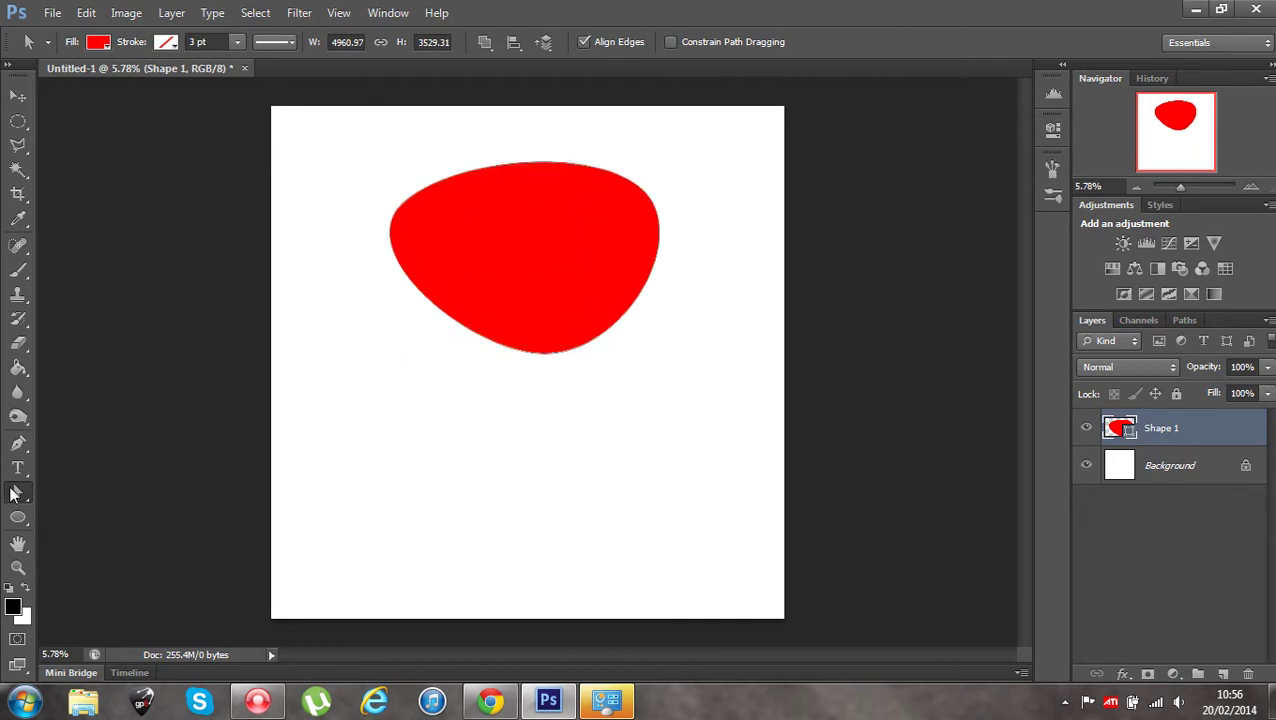
Select the whole red shape with the Path Selection tool and move it slightly down.
left_click(14, 494)
left_click(92, 490)
left_click(478, 172)
mouse_move(481, 174)
left_mouse_down()
mouse_move(524, 174)
mouse_move(533, 262)
mouse_move(476, 262)
mouse_move(478, 179)
left_mouse_up()
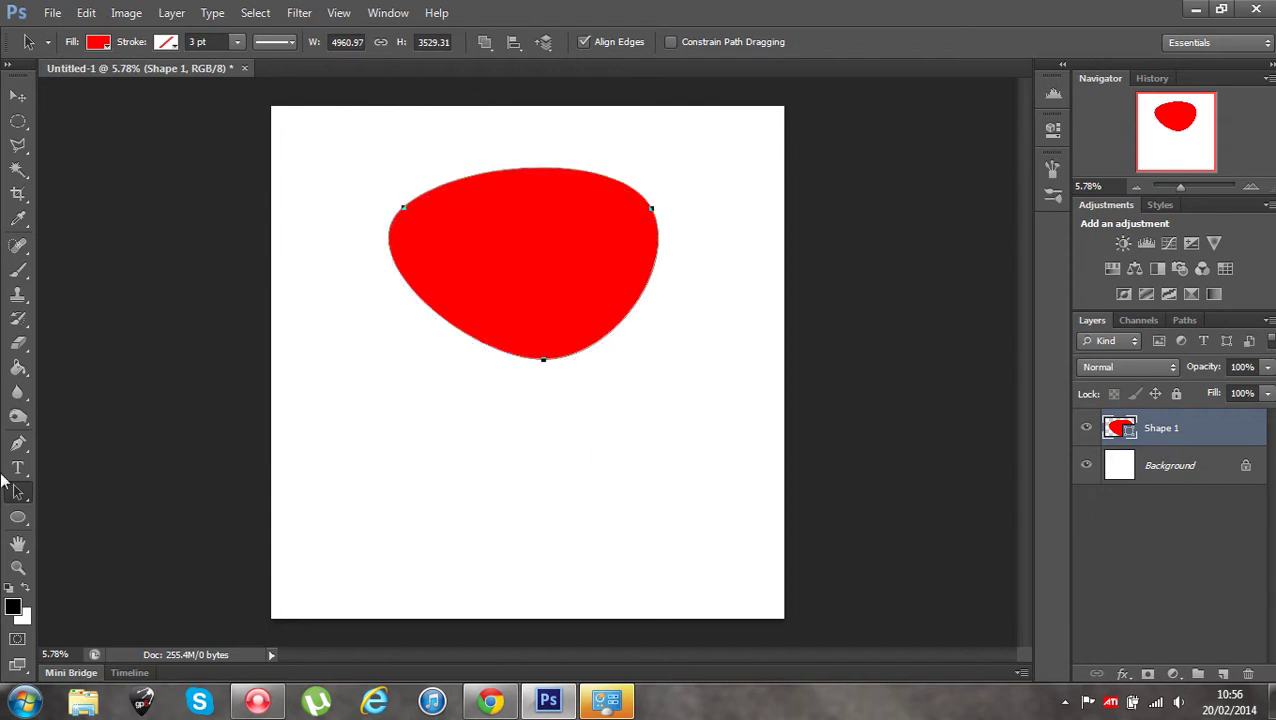
With the Direct Selection tool, pick the bottom anchor point and shift the whole shape toward the horizontal centre of the canvas.
left_click(14, 494)
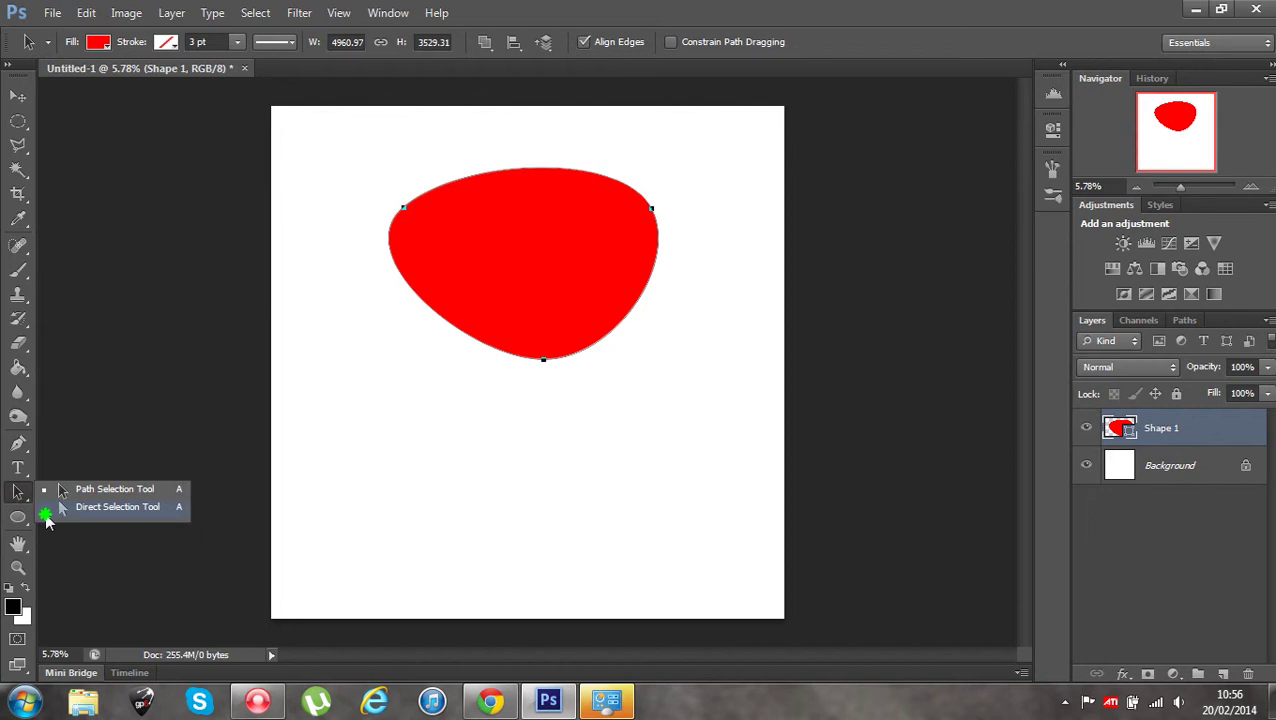
left_click(46, 512)
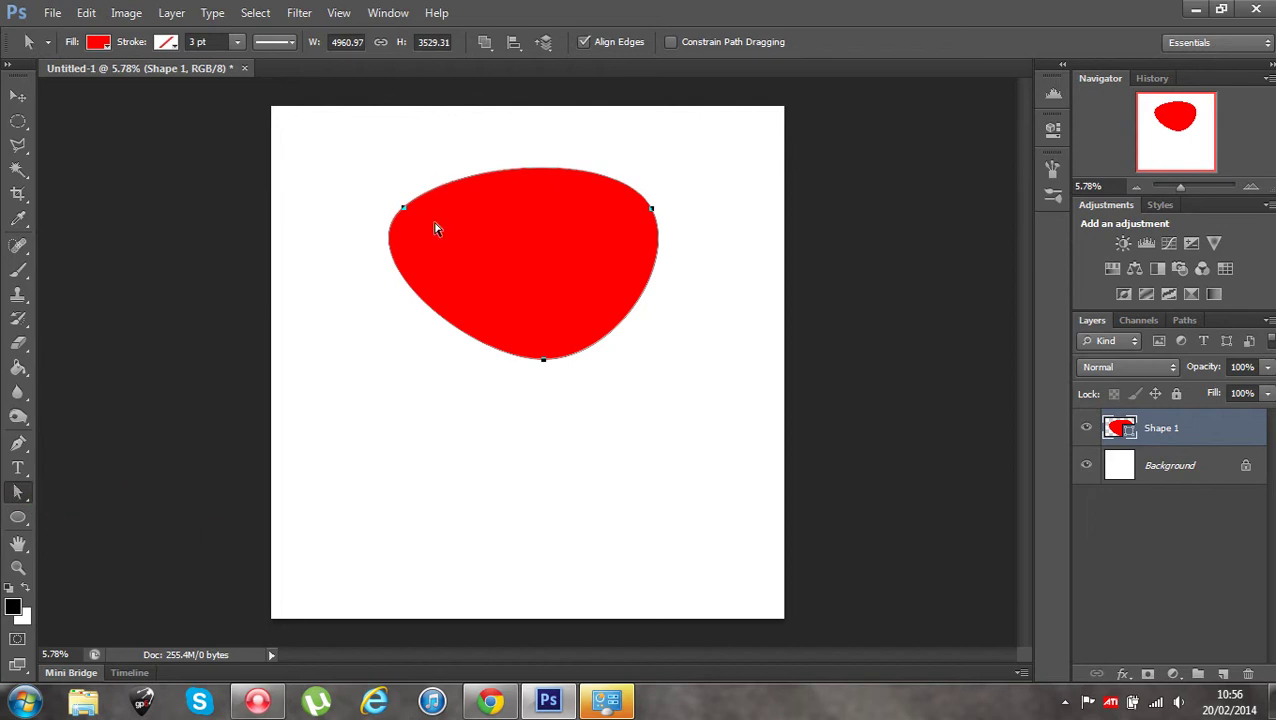
left_click(545, 361)
left_click(471, 181)
left_click_drag(471, 181, 550, 192)
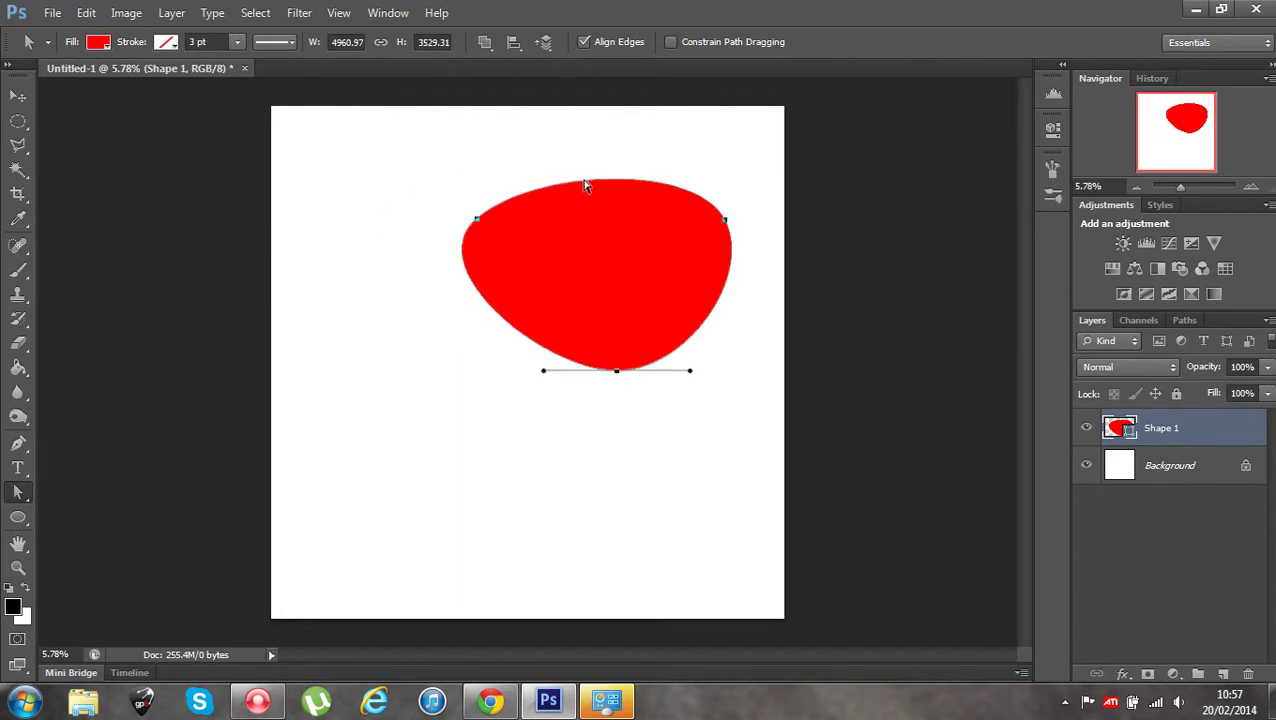
left_click_drag(585, 181, 535, 169)
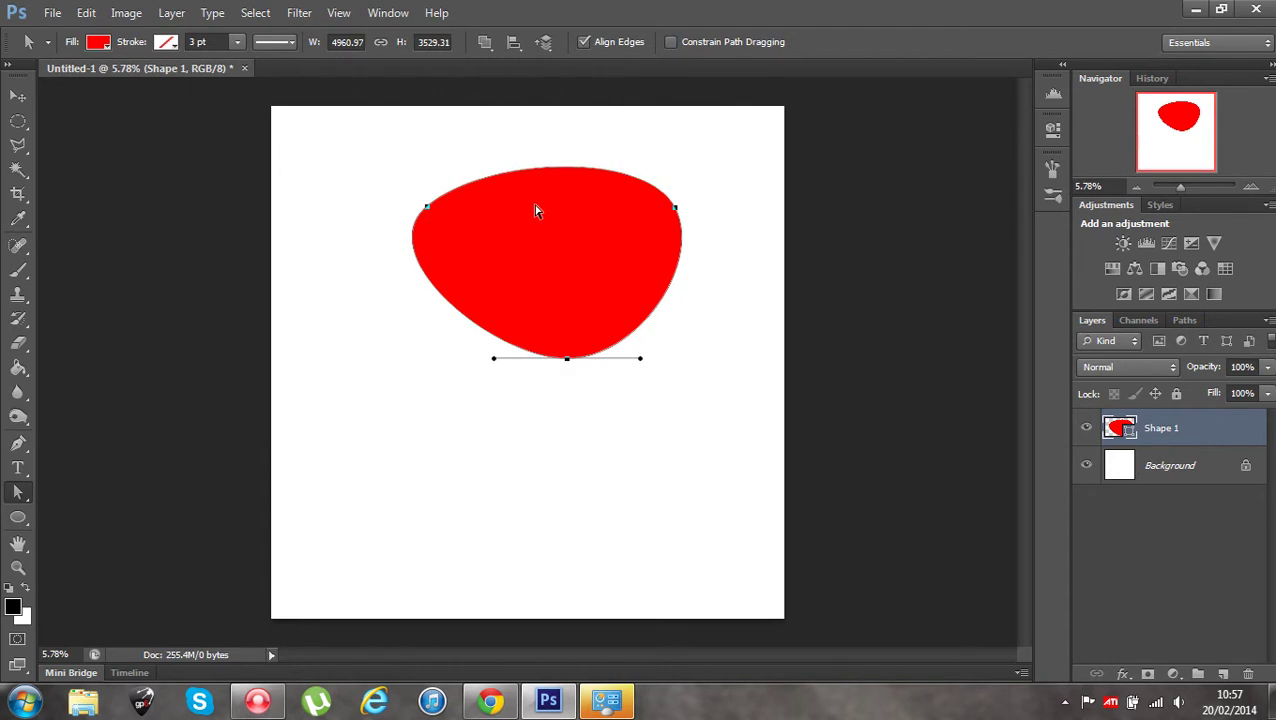
Try to reshape only the shape's top curve with the Direct Selection tool after isolating the bottom anchor point, and deselect the path.
left_click(571, 379)
left_click(565, 362)
left_click(567, 360)
left_click_drag(595, 171, 560, 165)
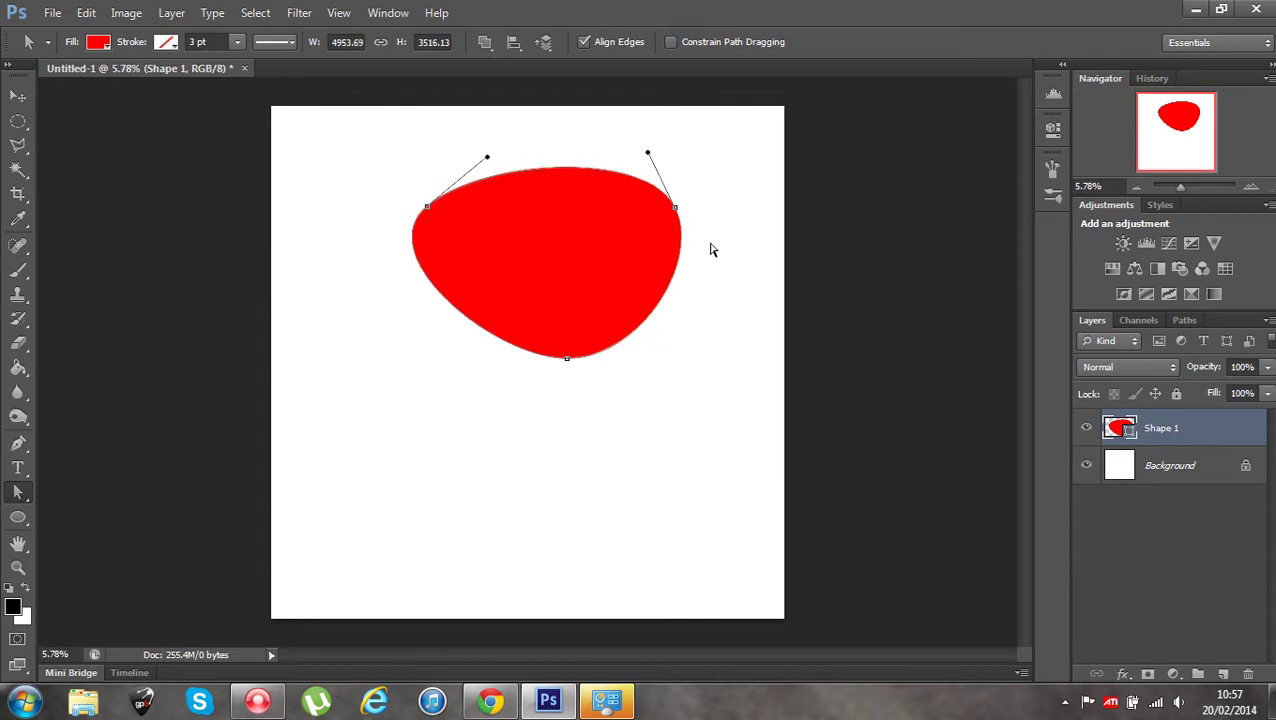
left_click(672, 381)
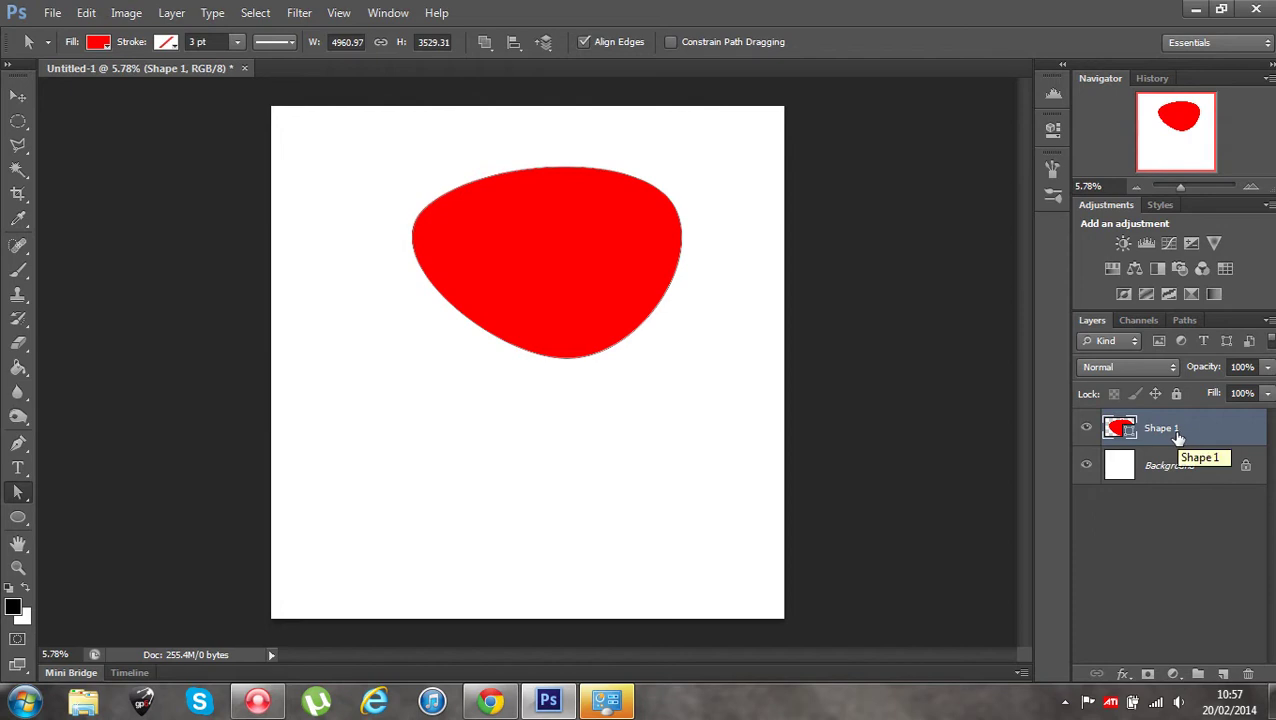
Check the shape's entry in the list of paths and the operations available for the Shape 1 layer.
left_click(1183, 321)
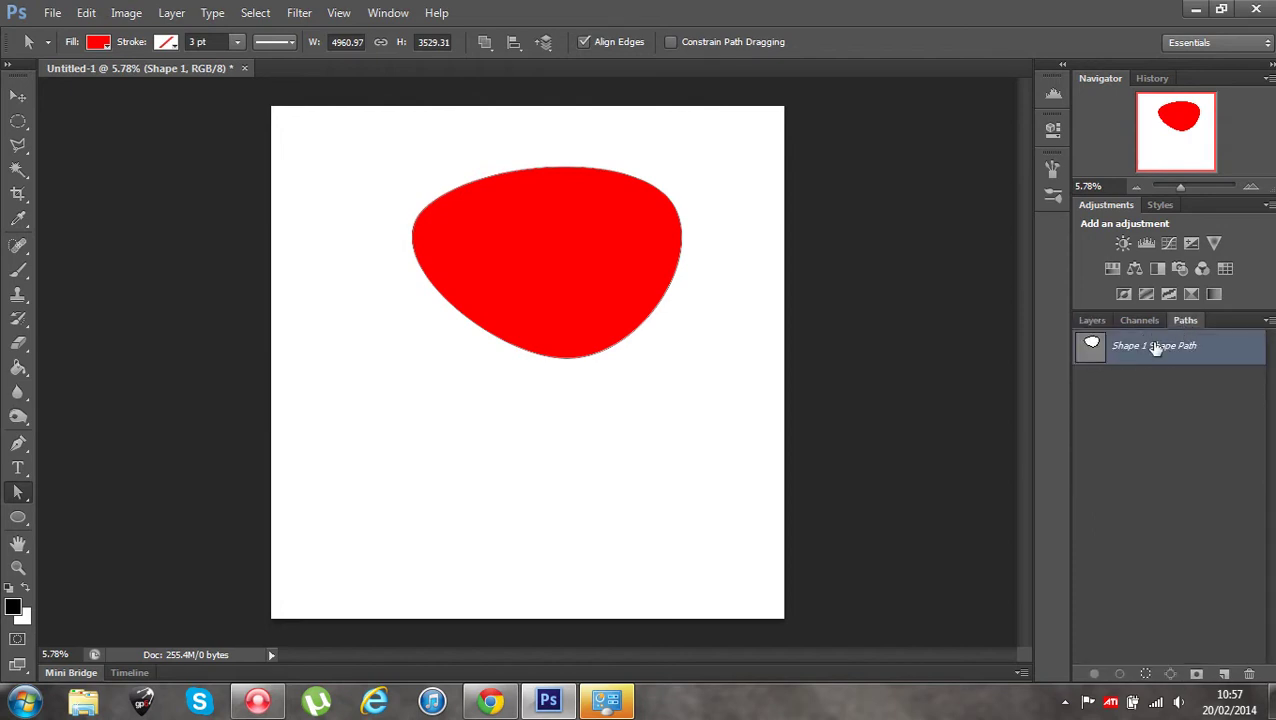
left_click(1092, 321)
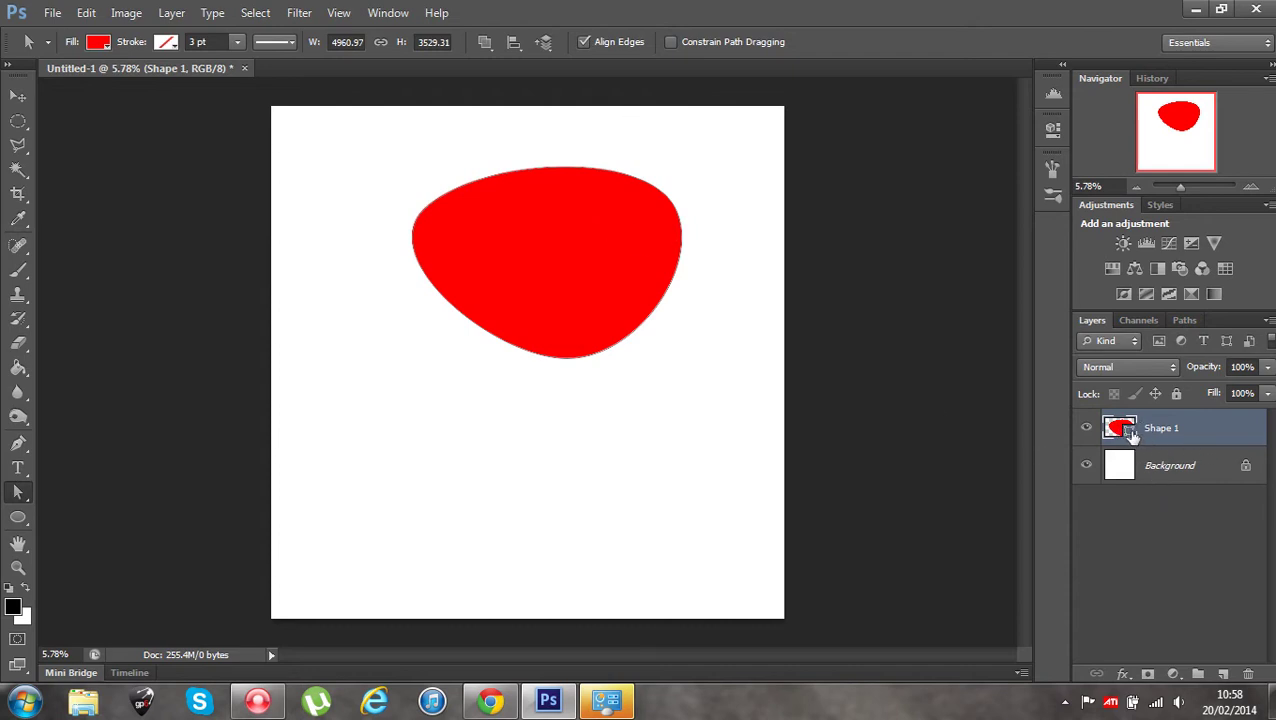
right_click(1188, 428)
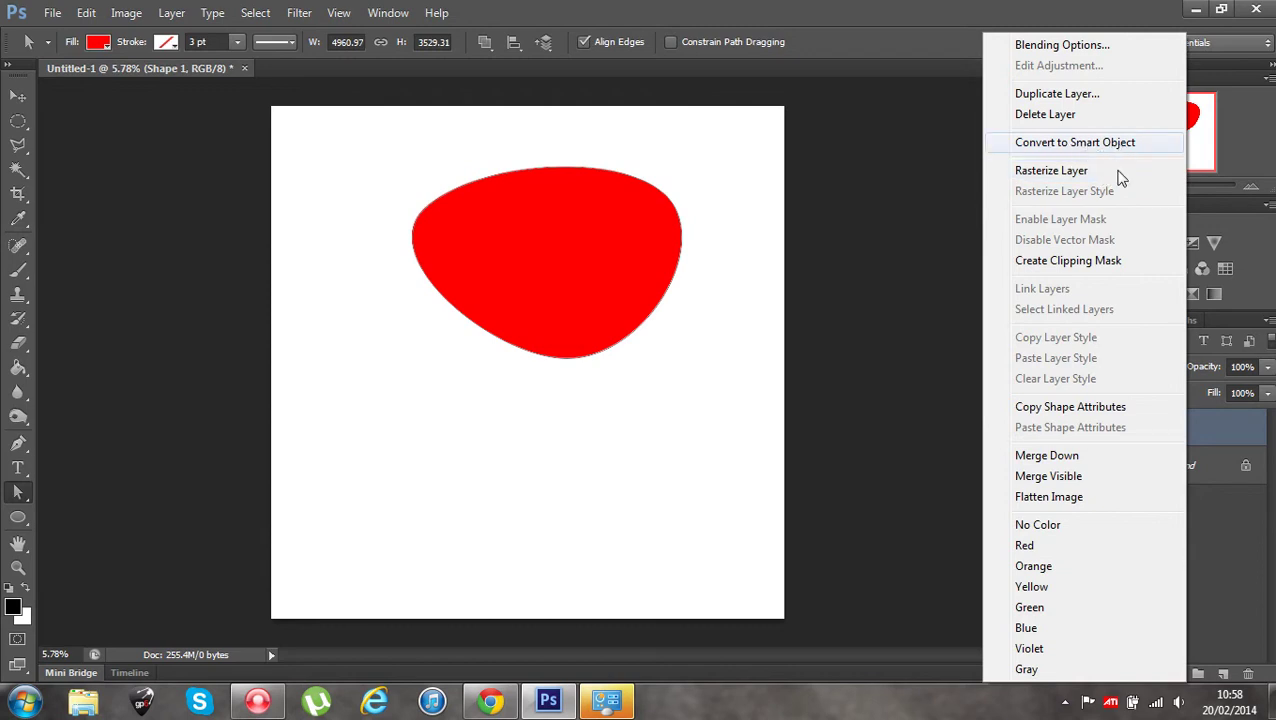
left_click(1237, 438)
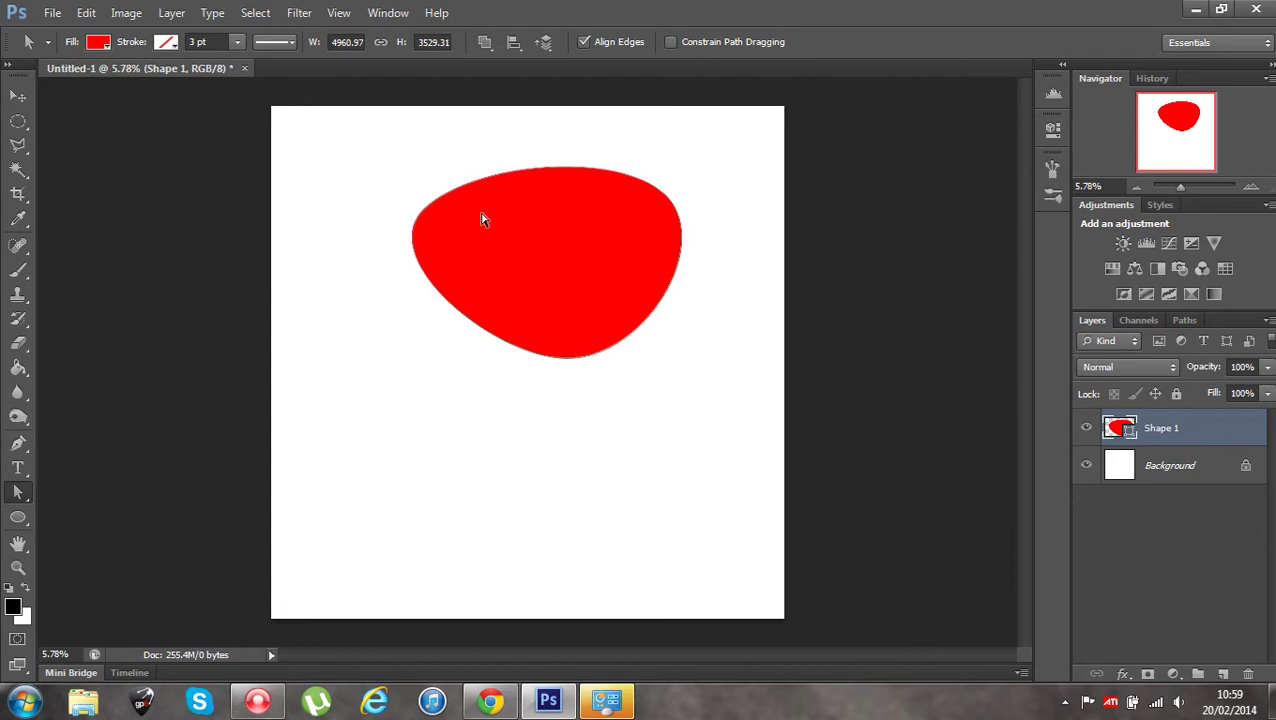
Change the shape's solid red fill to the red-to-green gradient preset.
left_click(492, 184)
left_click(102, 46)
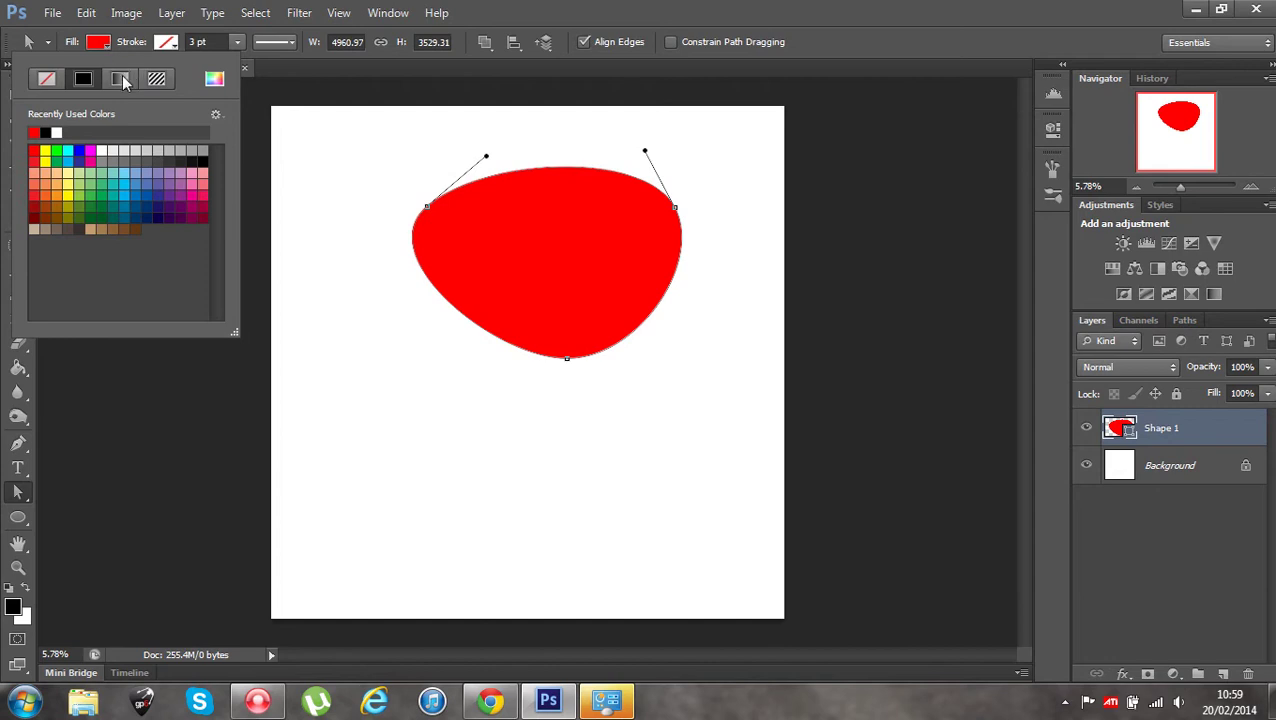
left_click(122, 77)
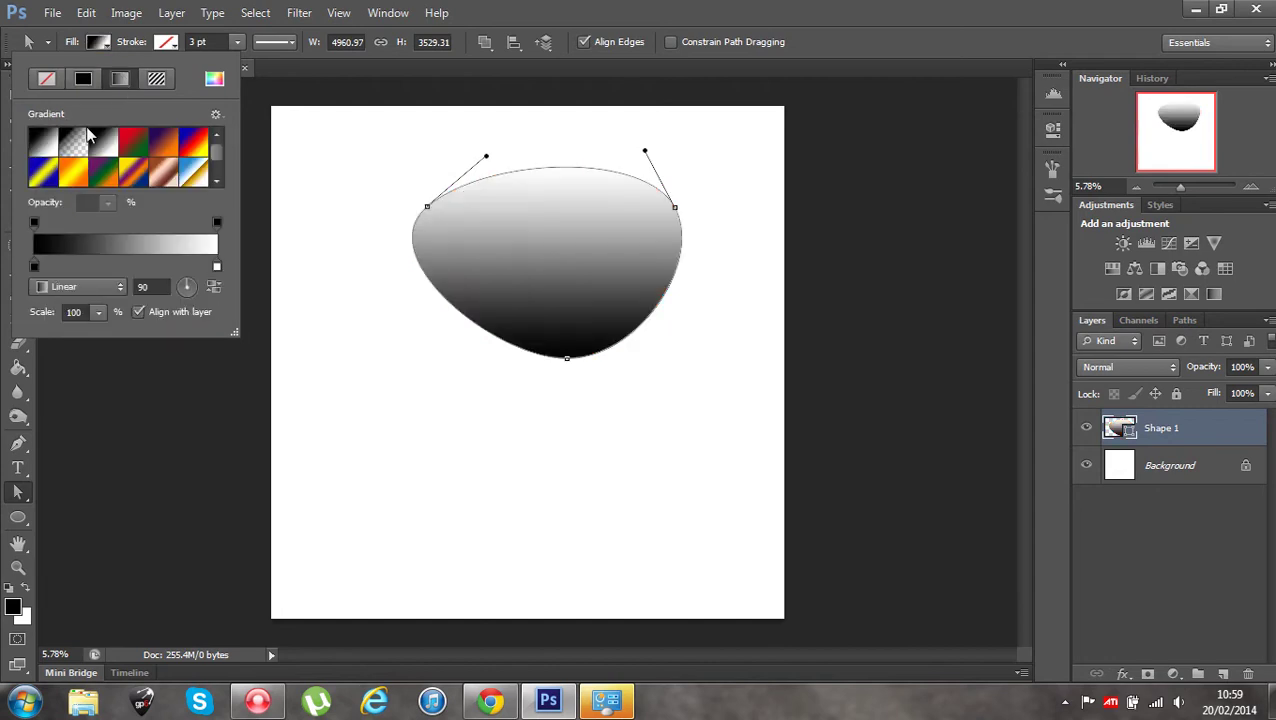
left_click(141, 150)
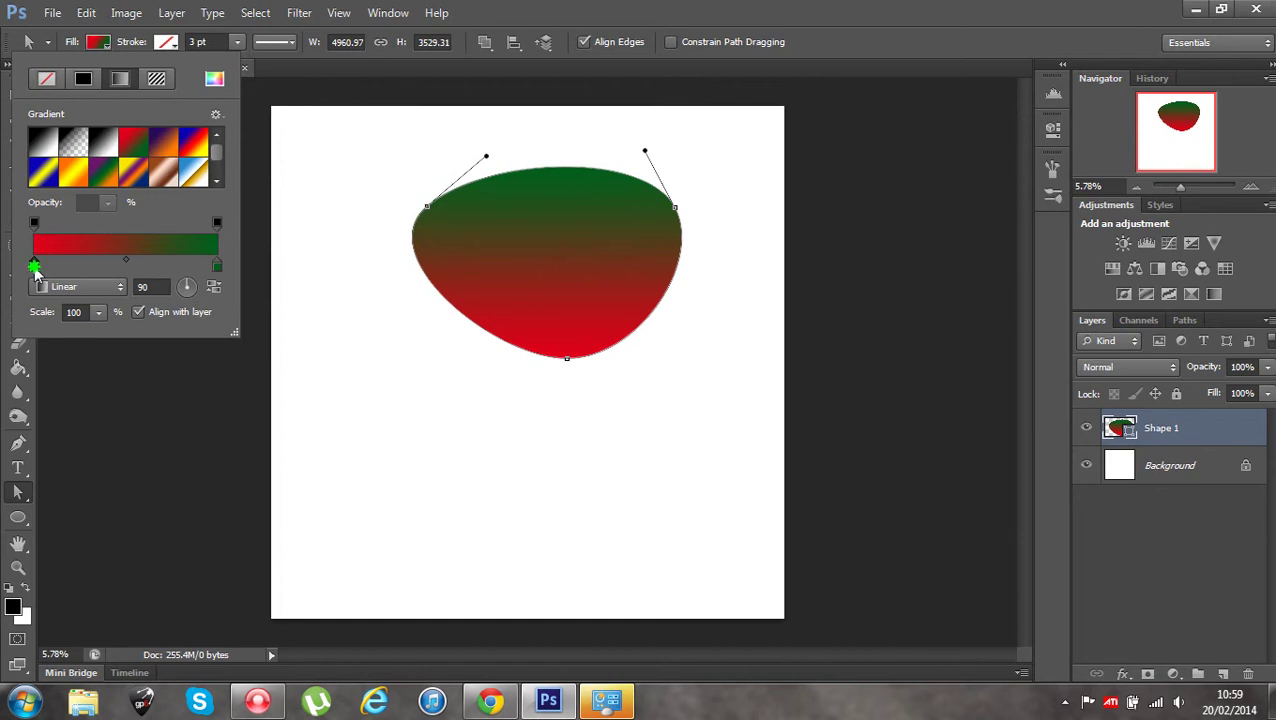
Recolour the gradient's red stop to the muted pink d37680.
double_click(34, 265)
left_click(528, 220)
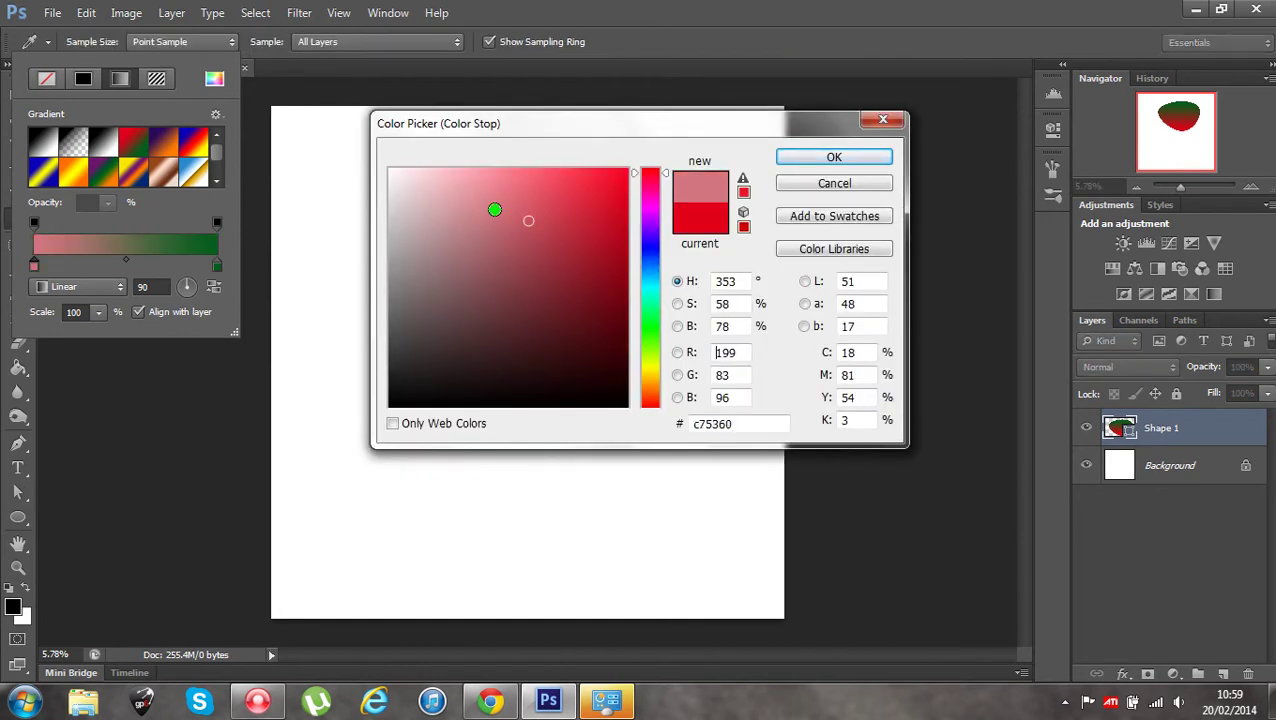
left_click(494, 209)
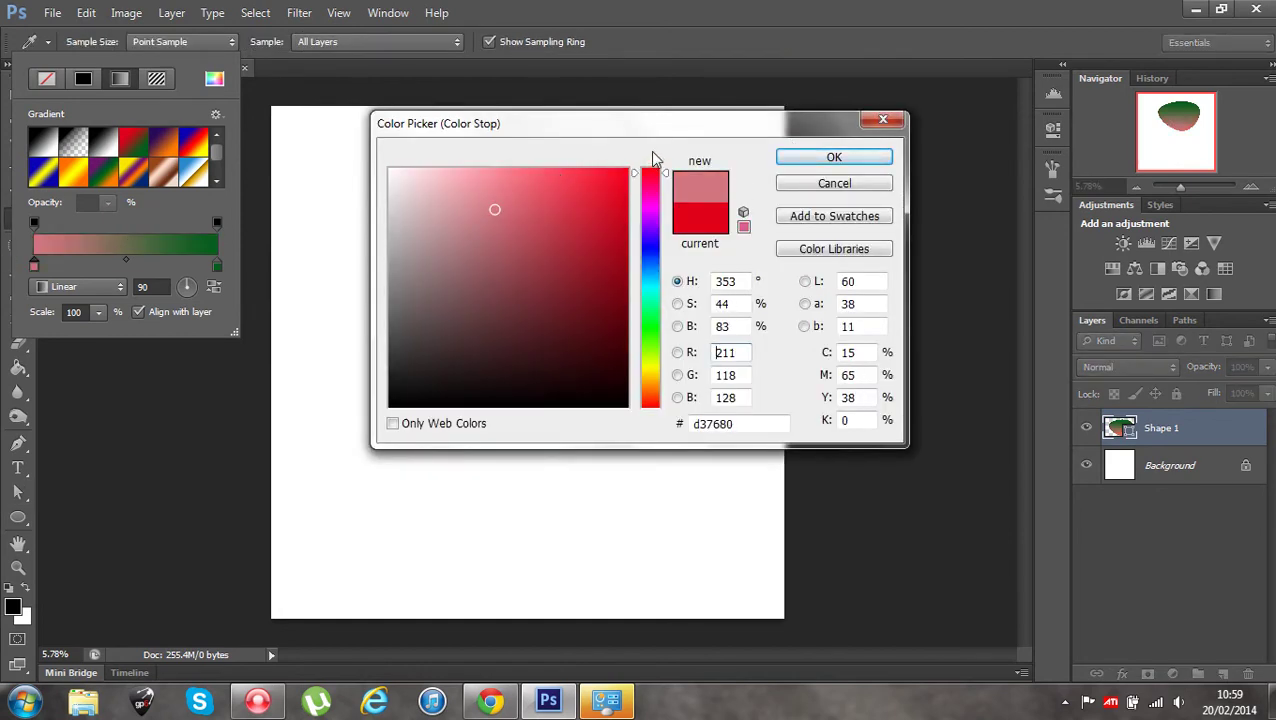
left_click(218, 268)
left_click(828, 160)
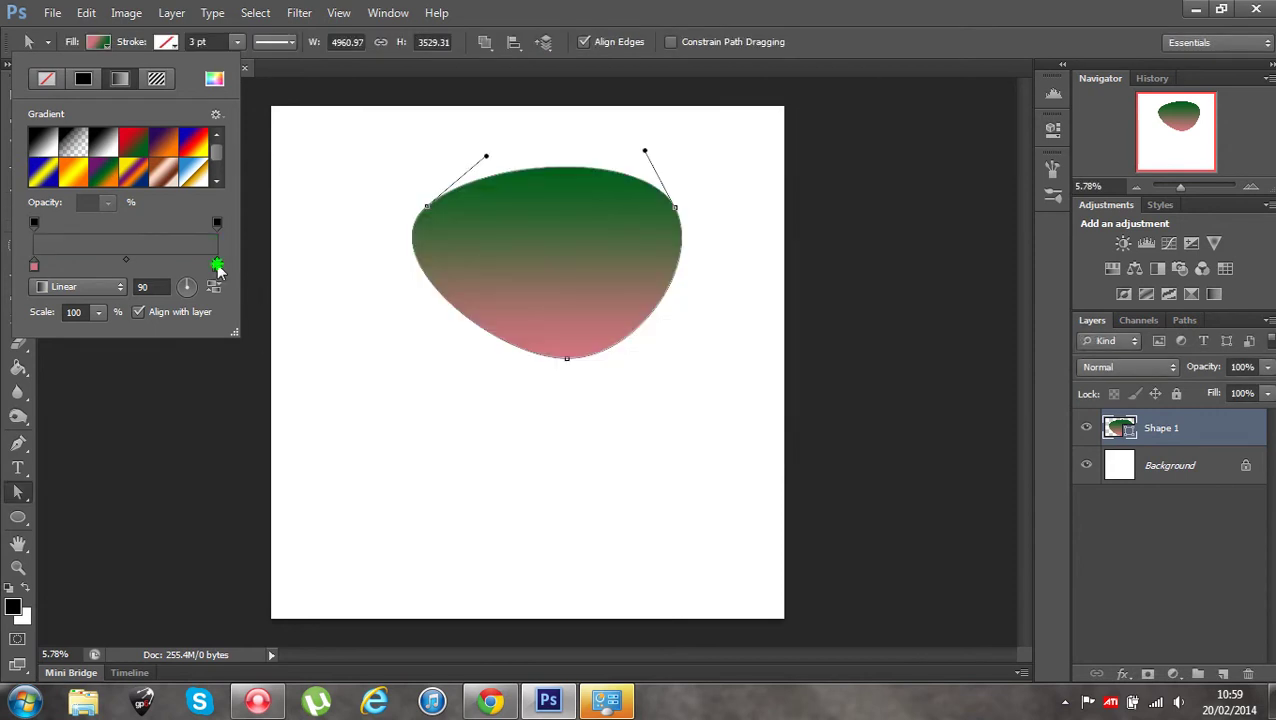
Recolour the gradient's green stop to the bright blue 09b7f8.
double_click(217, 266)
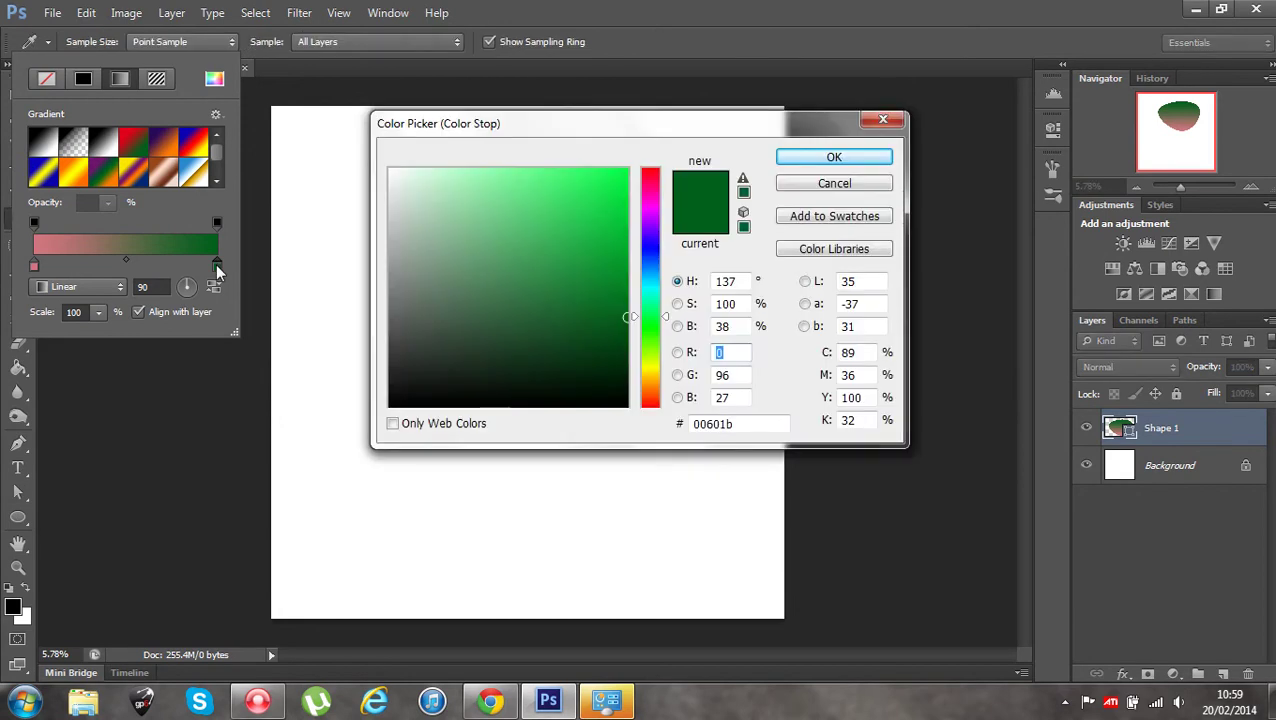
left_click(643, 277)
left_click_drag(606, 190, 619, 175)
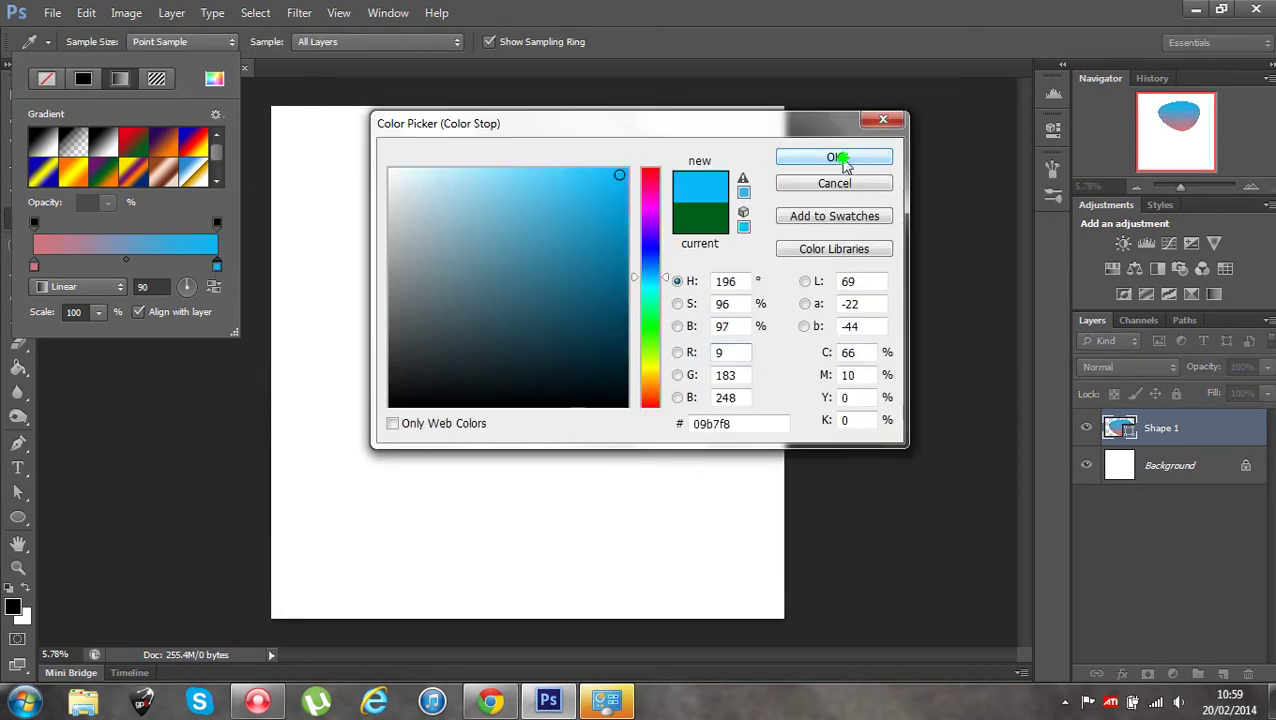
left_click(849, 160)
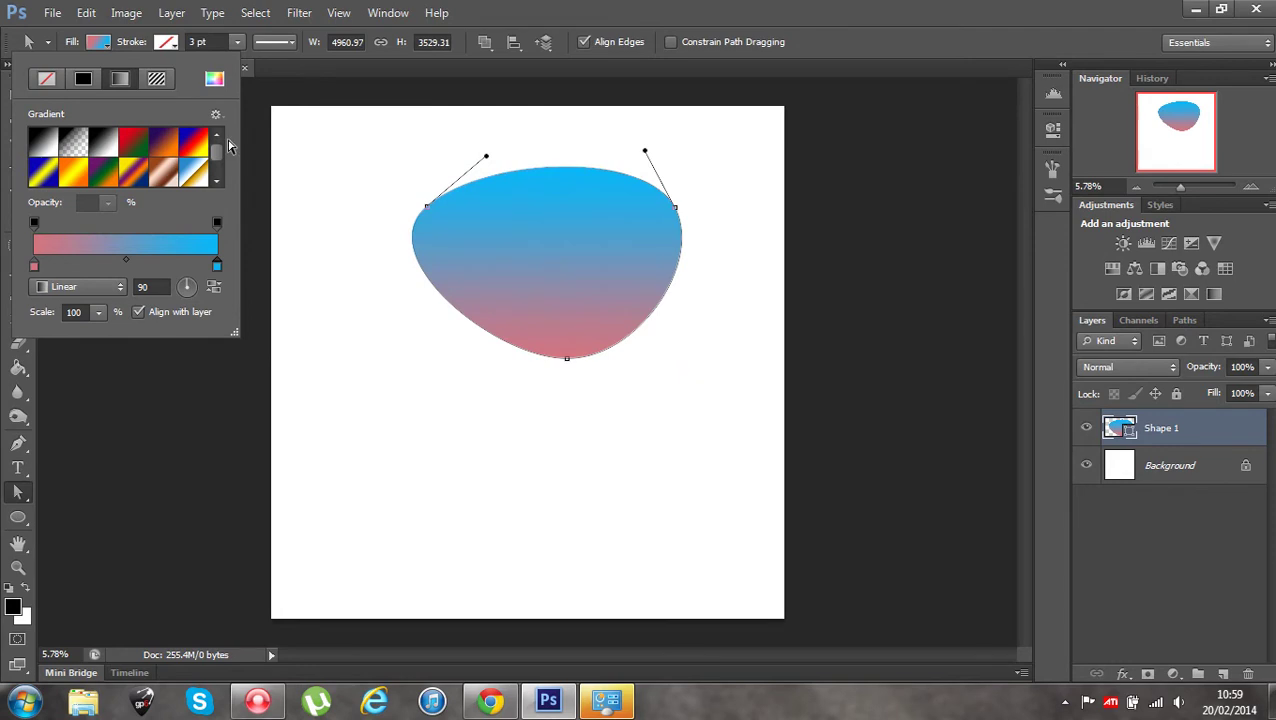
Rotate the fill gradient to -139 degrees and change its style to Radial.
left_click_drag(183, 294, 180, 299)
left_click(119, 290)
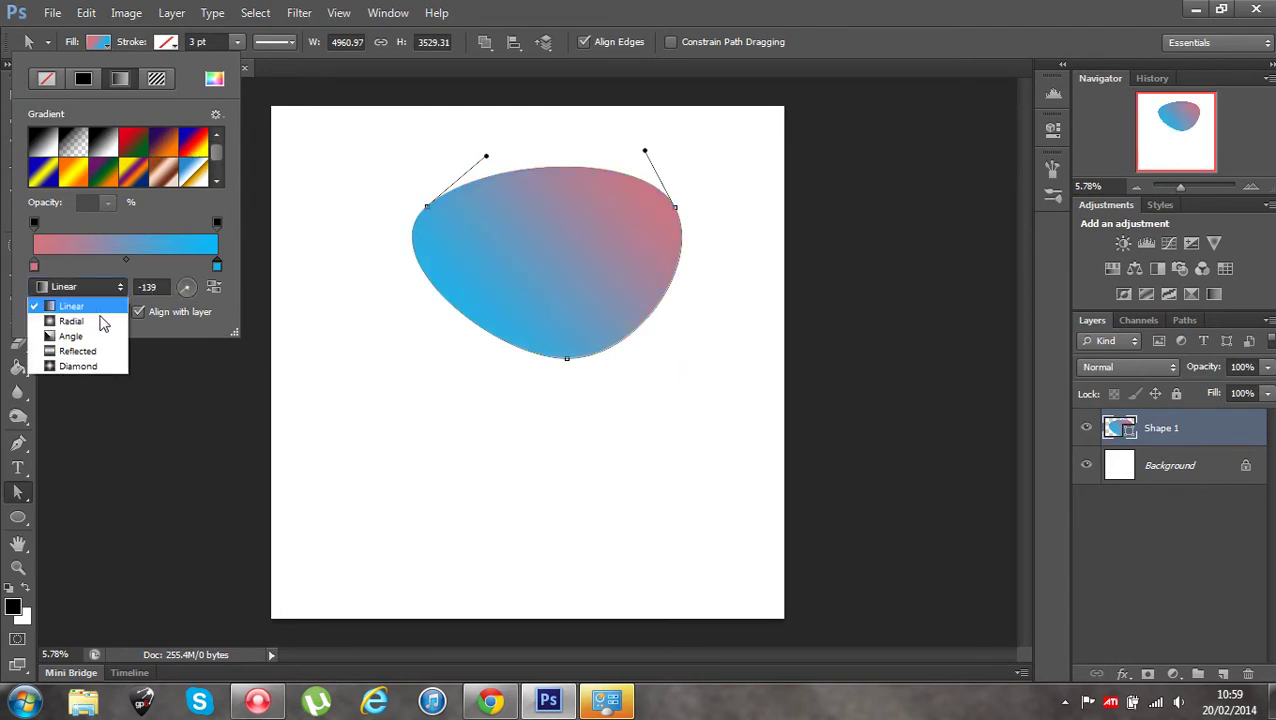
left_click(100, 318)
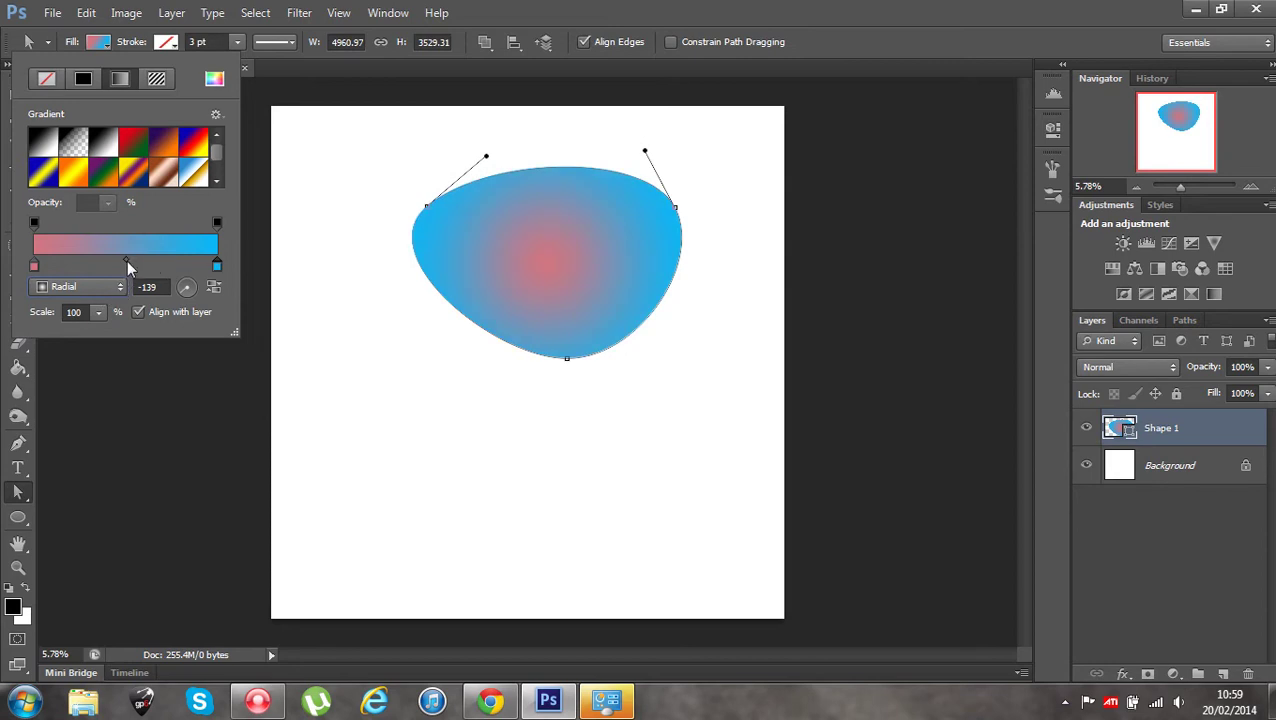
Move the gradient's colour midpoint slightly toward the pink stop and close the fill options.
left_click(152, 263)
left_click(184, 264)
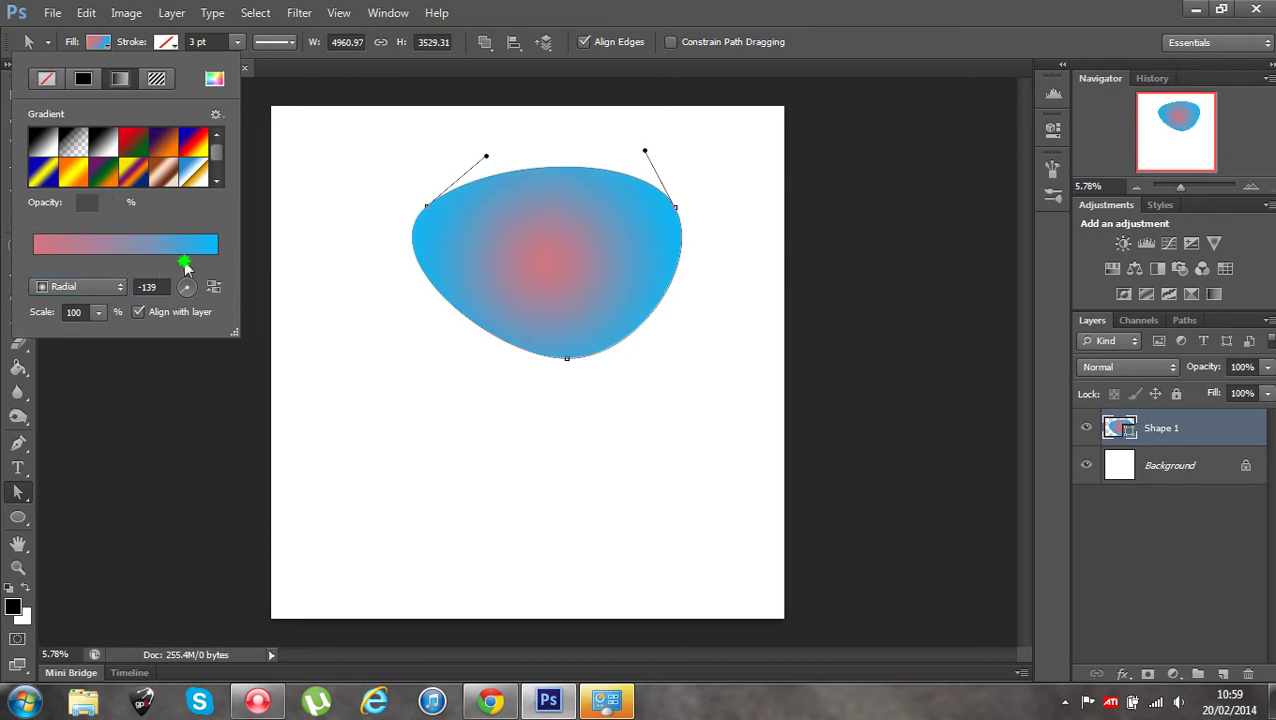
mouse_move(184, 264)
left_mouse_down()
mouse_move(57, 265)
mouse_move(123, 267)
left_mouse_up()
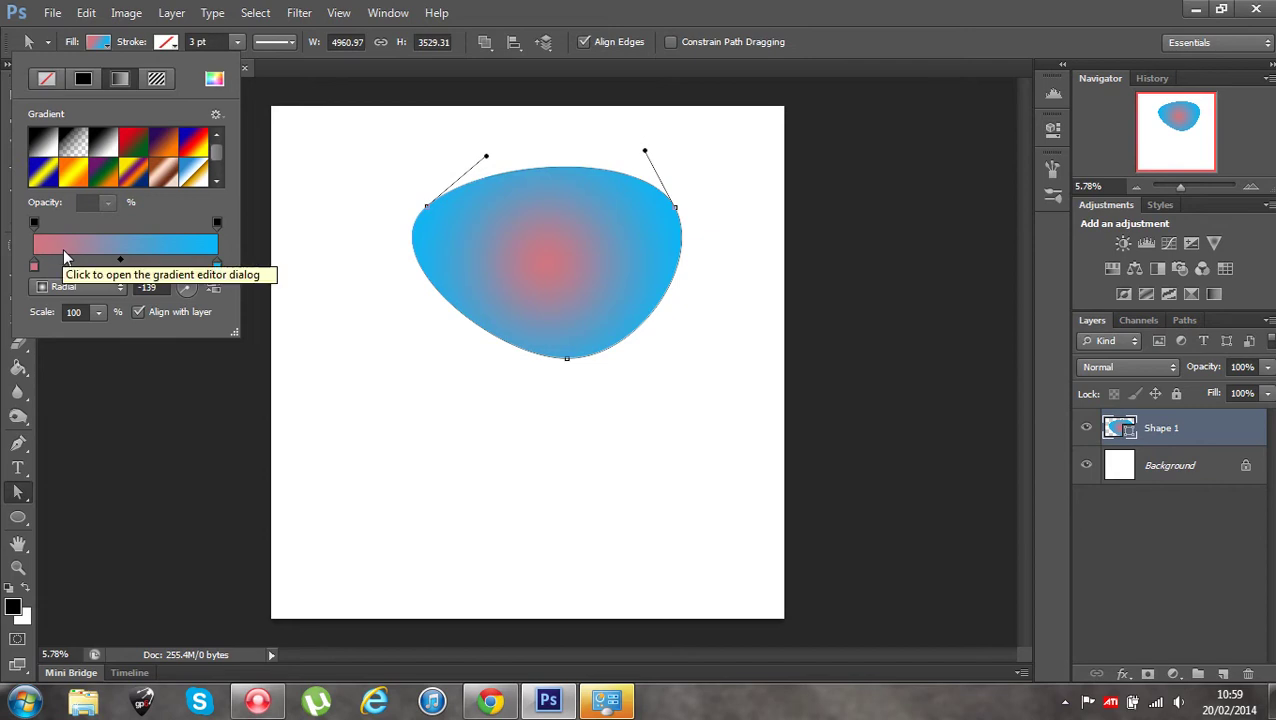
left_click(690, 72)
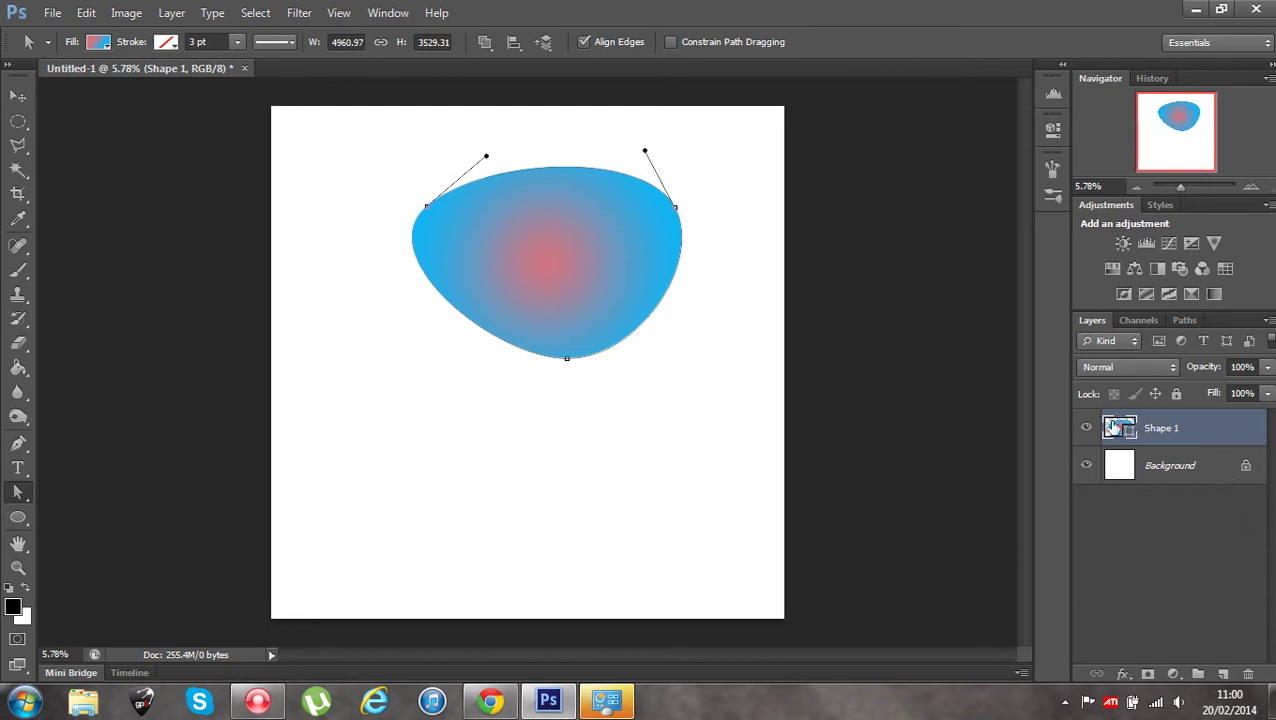
Deselect the path, switch to the Pen tool, and set the shape's fill to solid black.
left_click(307, 316)
left_click(18, 444)
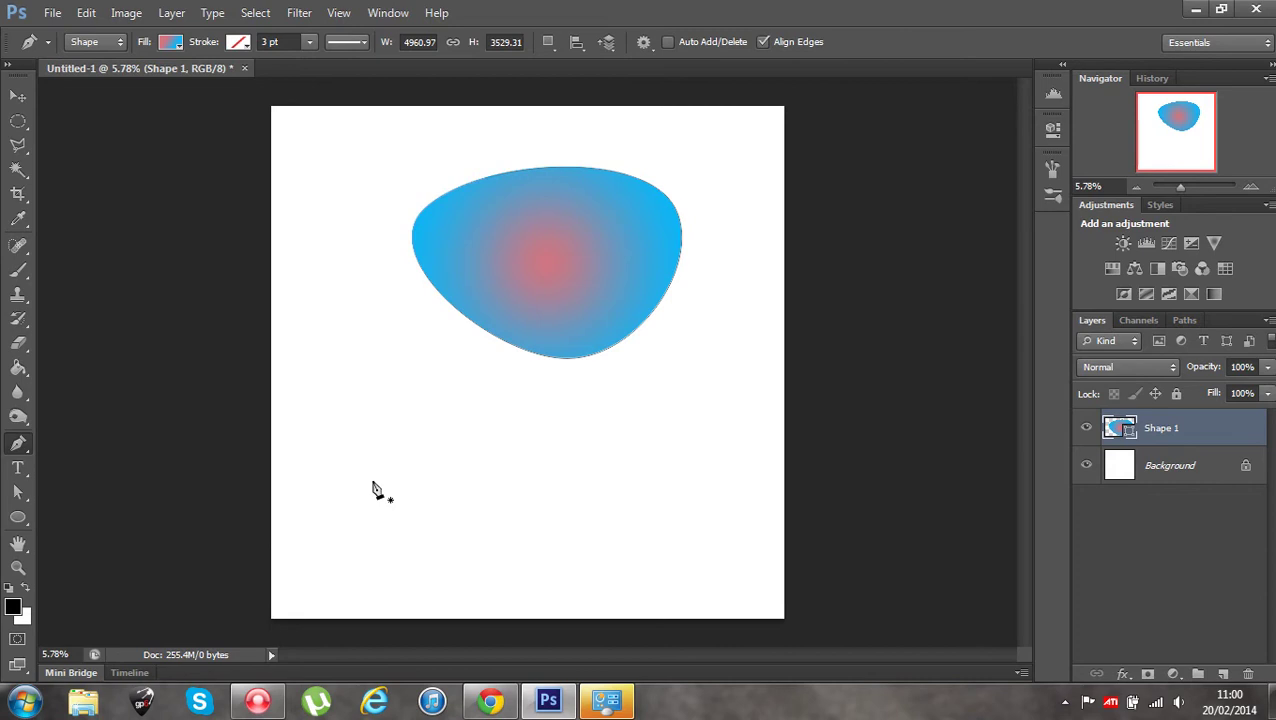
left_click(177, 45)
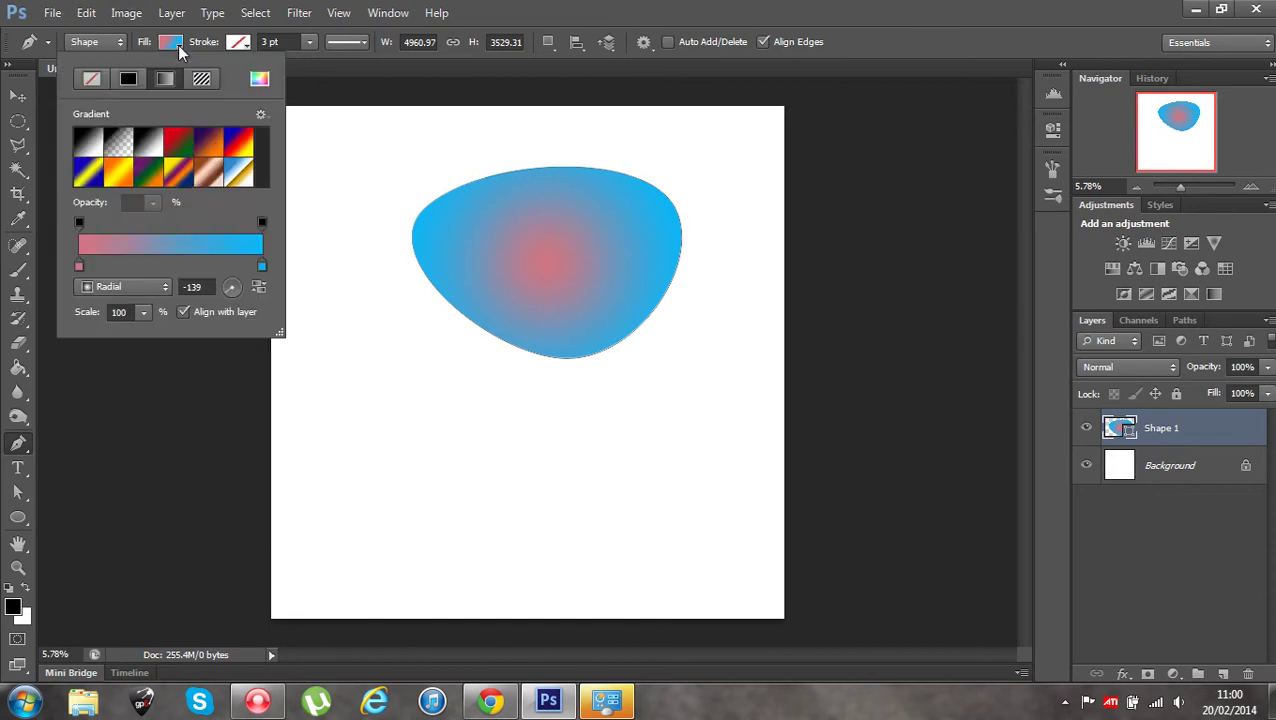
left_click(128, 80)
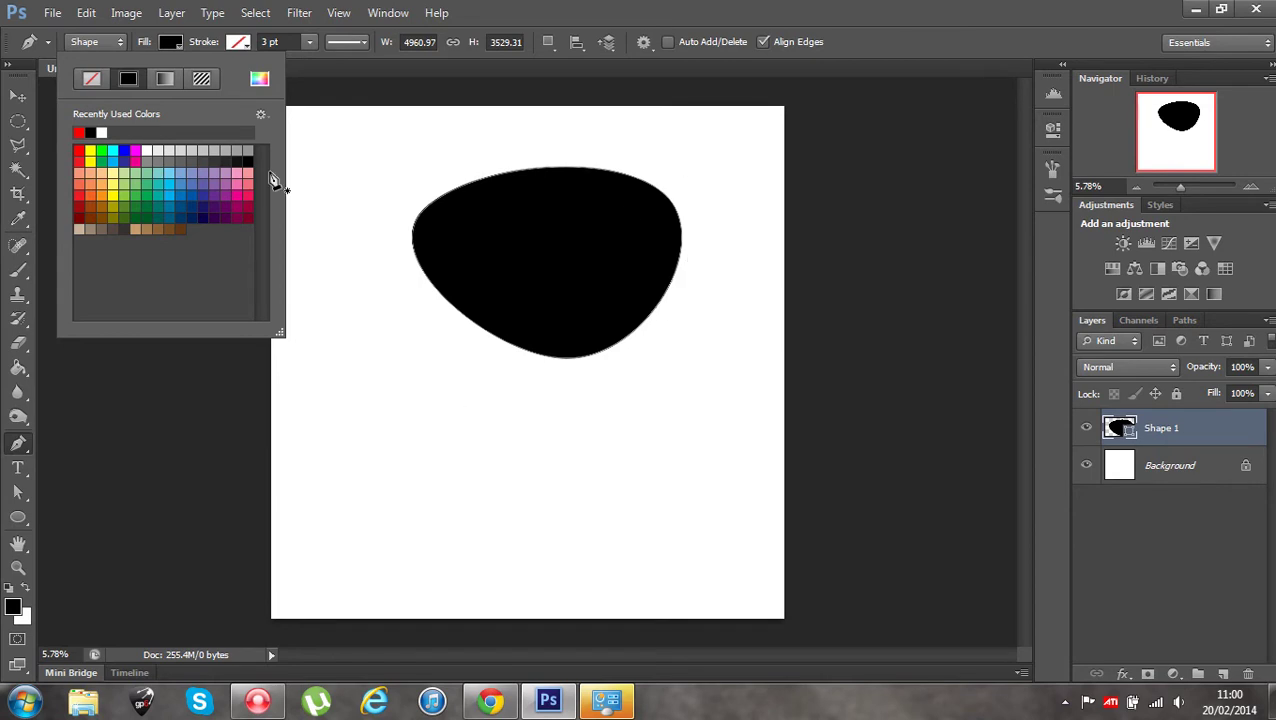
Apply the red-to-green linear gradient preset as the shape's fill and return to the Direct Selection tool.
left_click(160, 79)
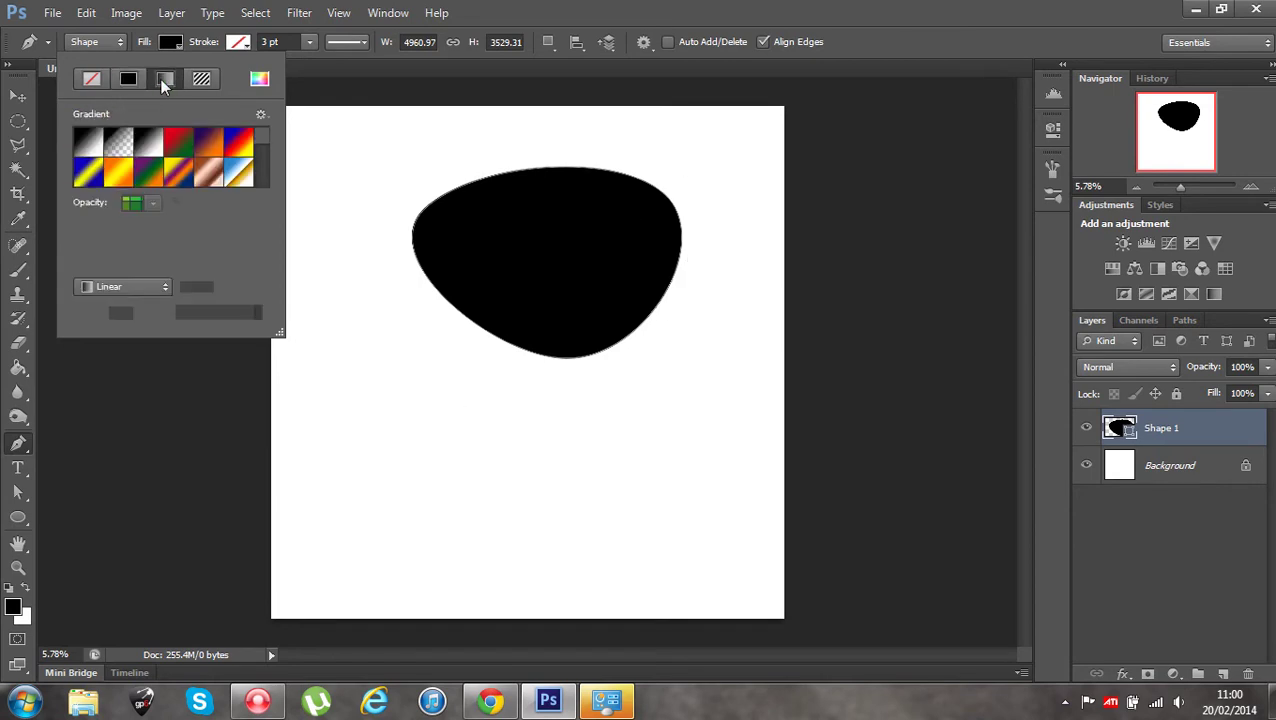
left_click(174, 158)
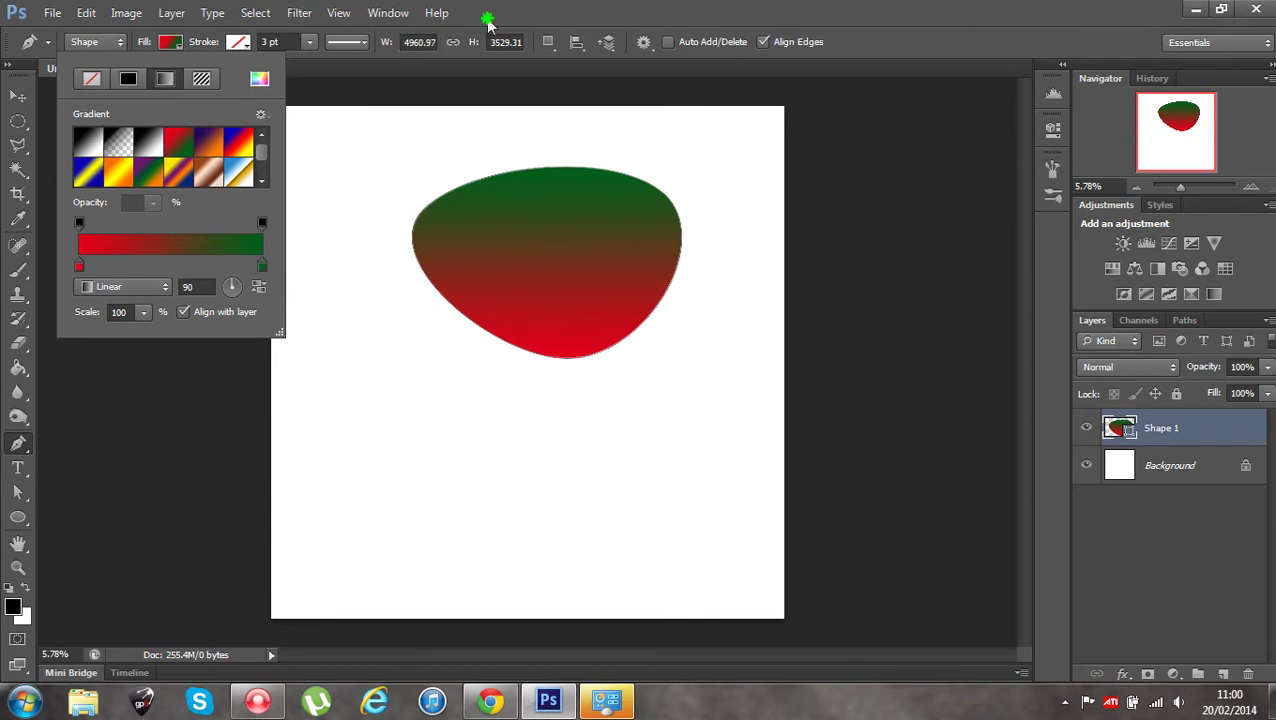
left_click(480, 98)
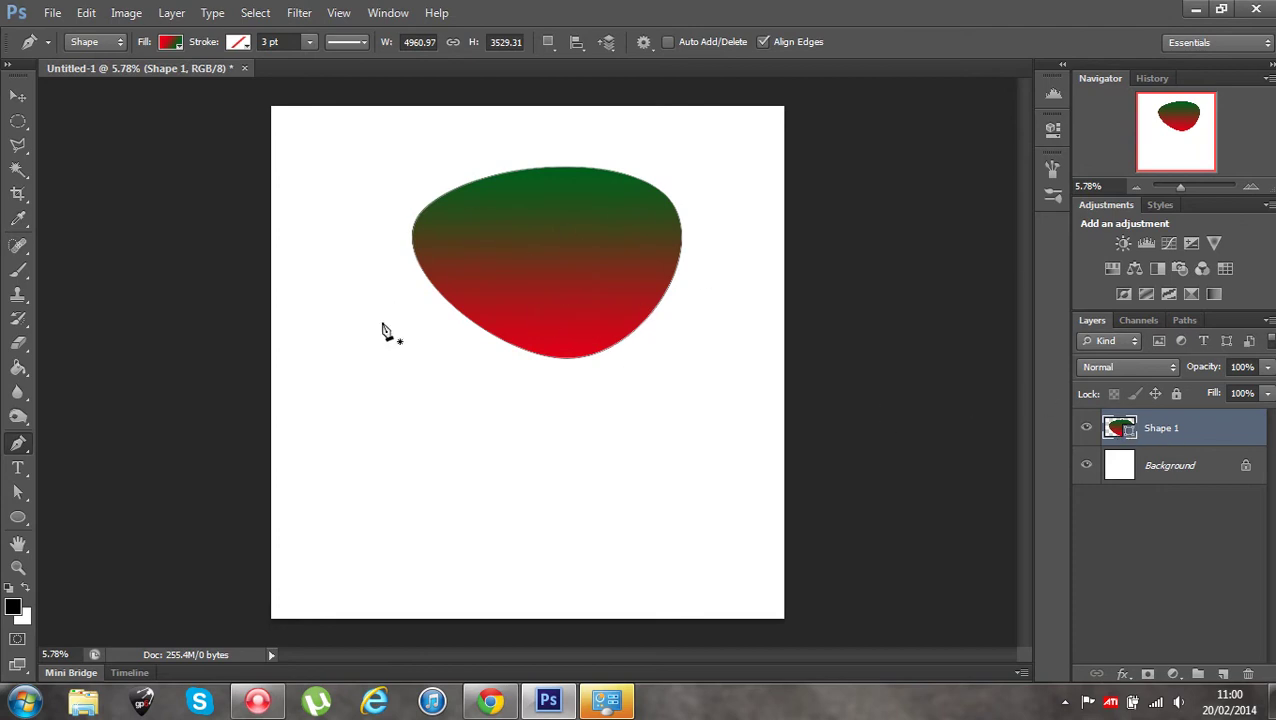
left_click(18, 492)
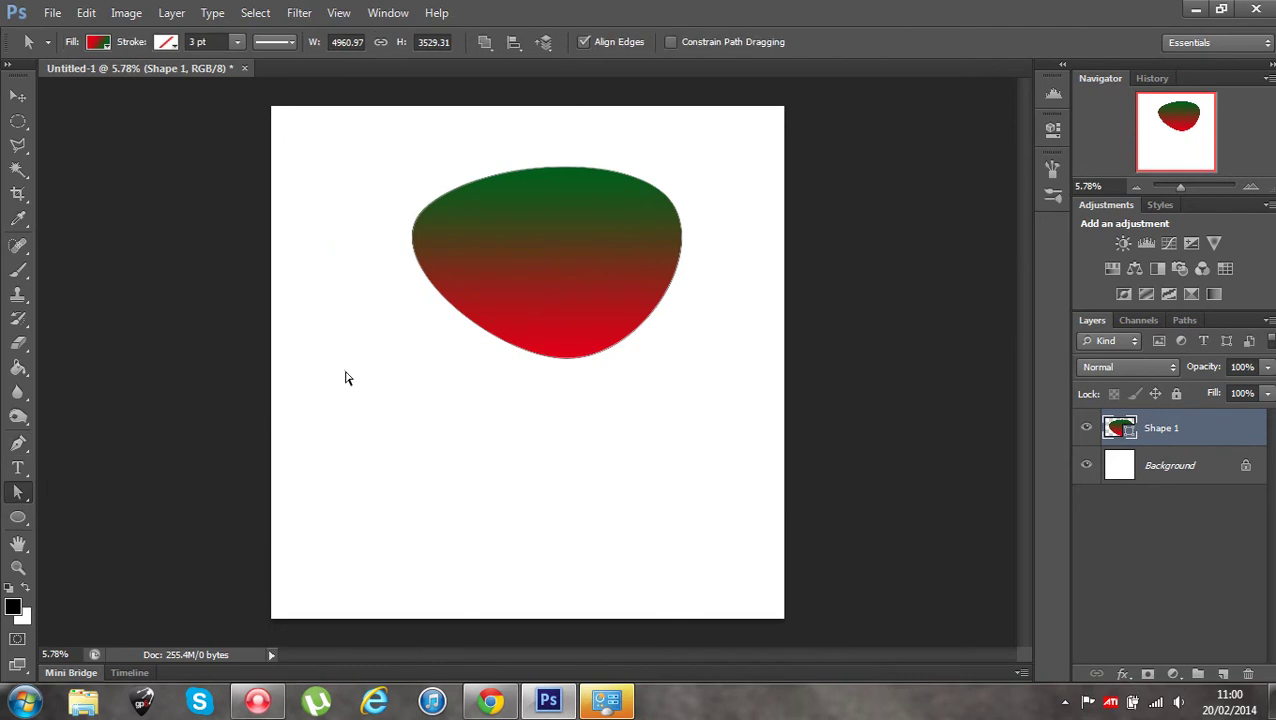
Draw a closed red rectangle about 3144 by 2556 px with the Pen tool below the gradient shape, starting from the Background layer.
left_click(1147, 476)
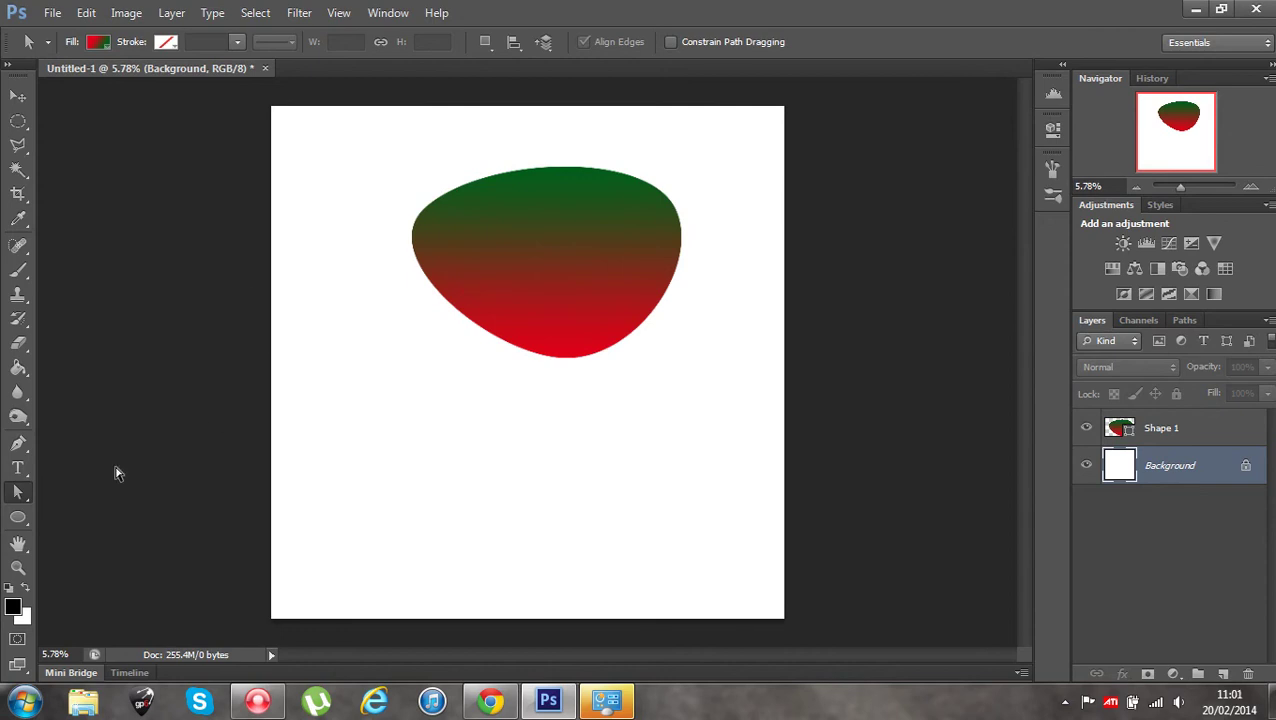
left_click(102, 45)
left_click(19, 446)
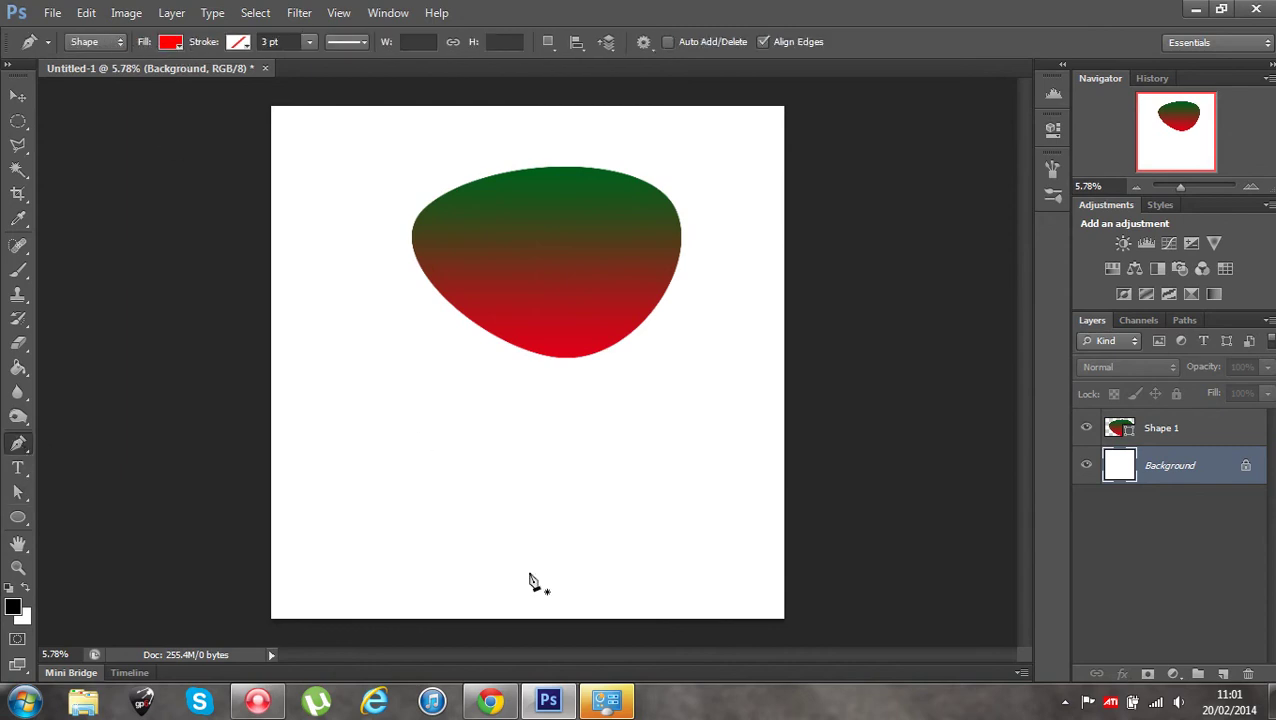
left_click(333, 419)
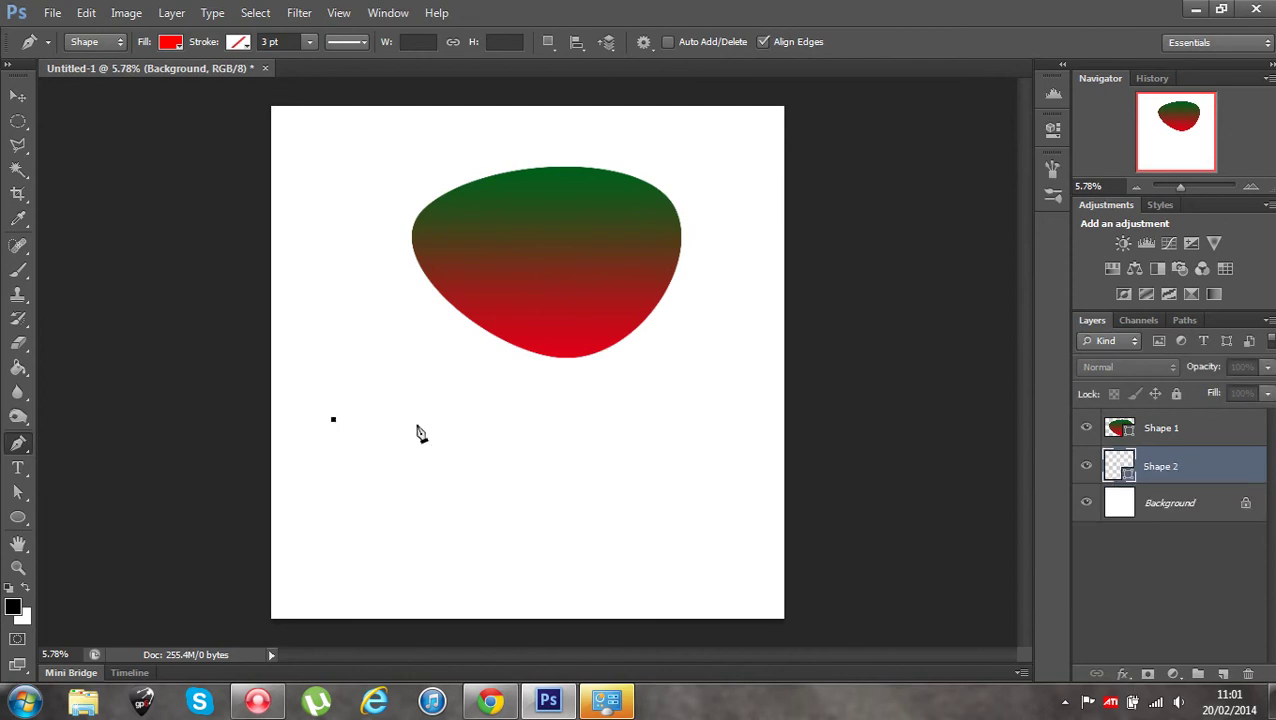
left_click(504, 419)
left_click(504, 558)
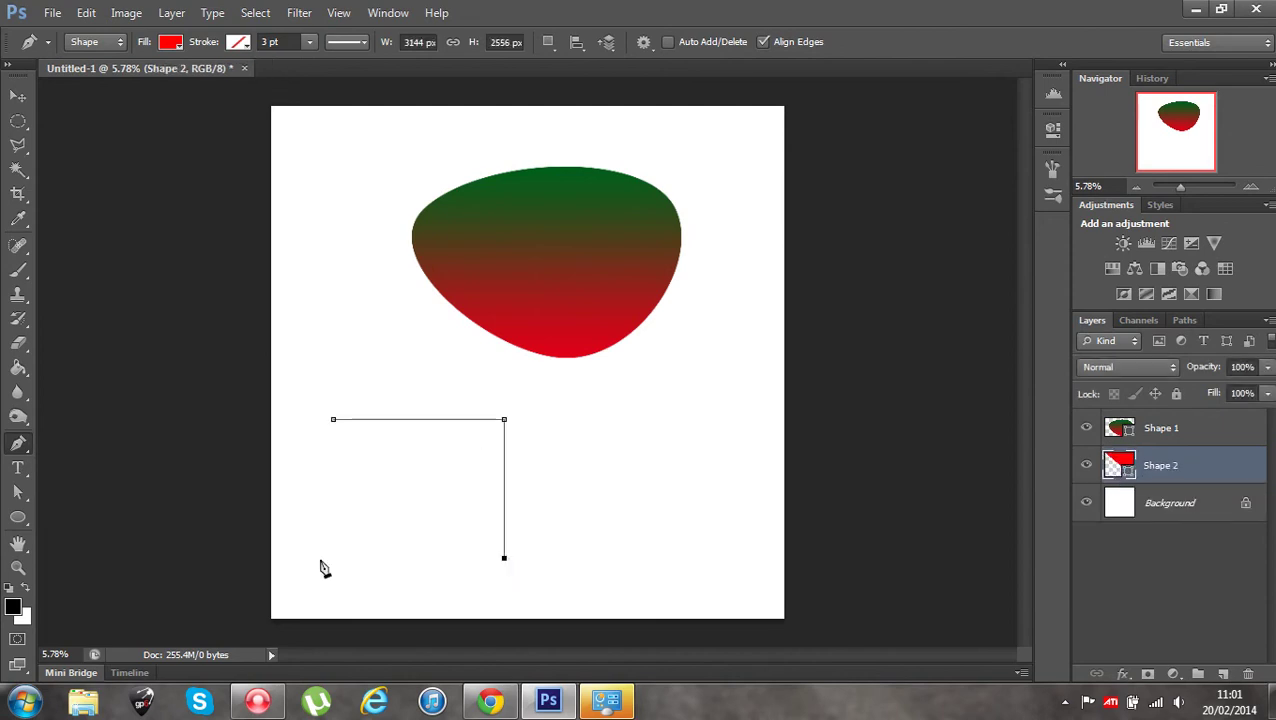
left_click(335, 558)
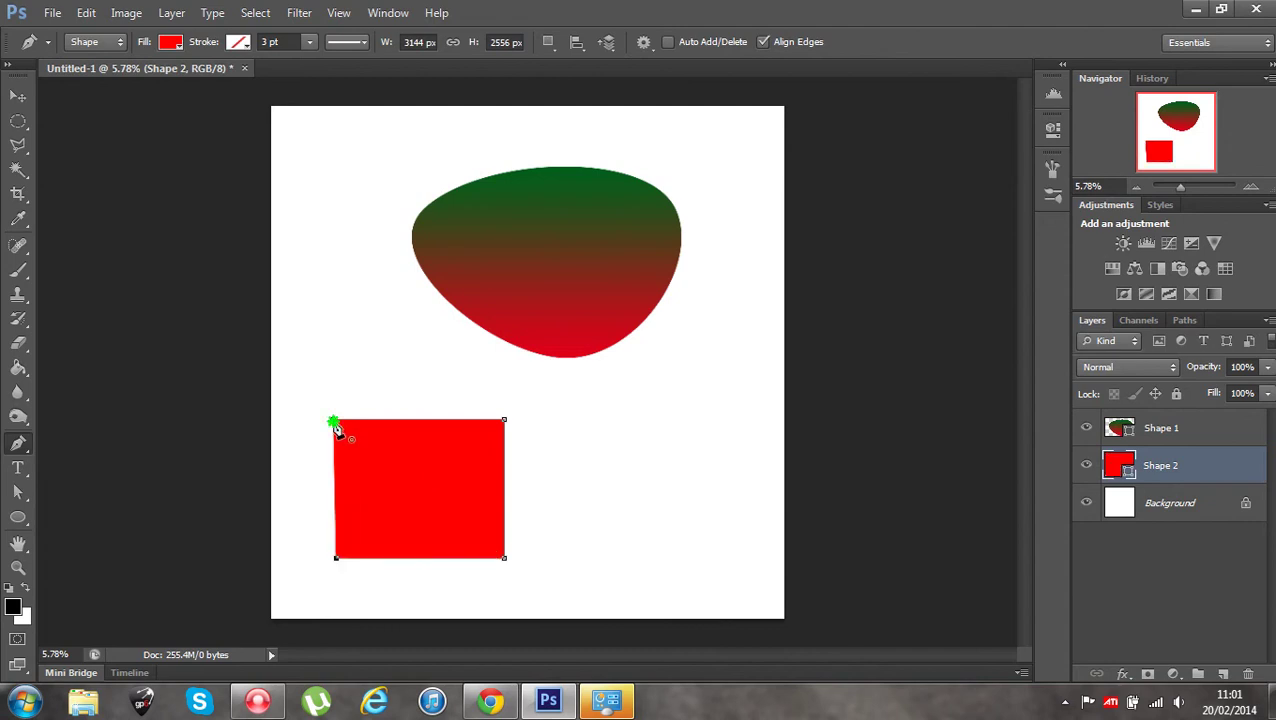
left_click(333, 419)
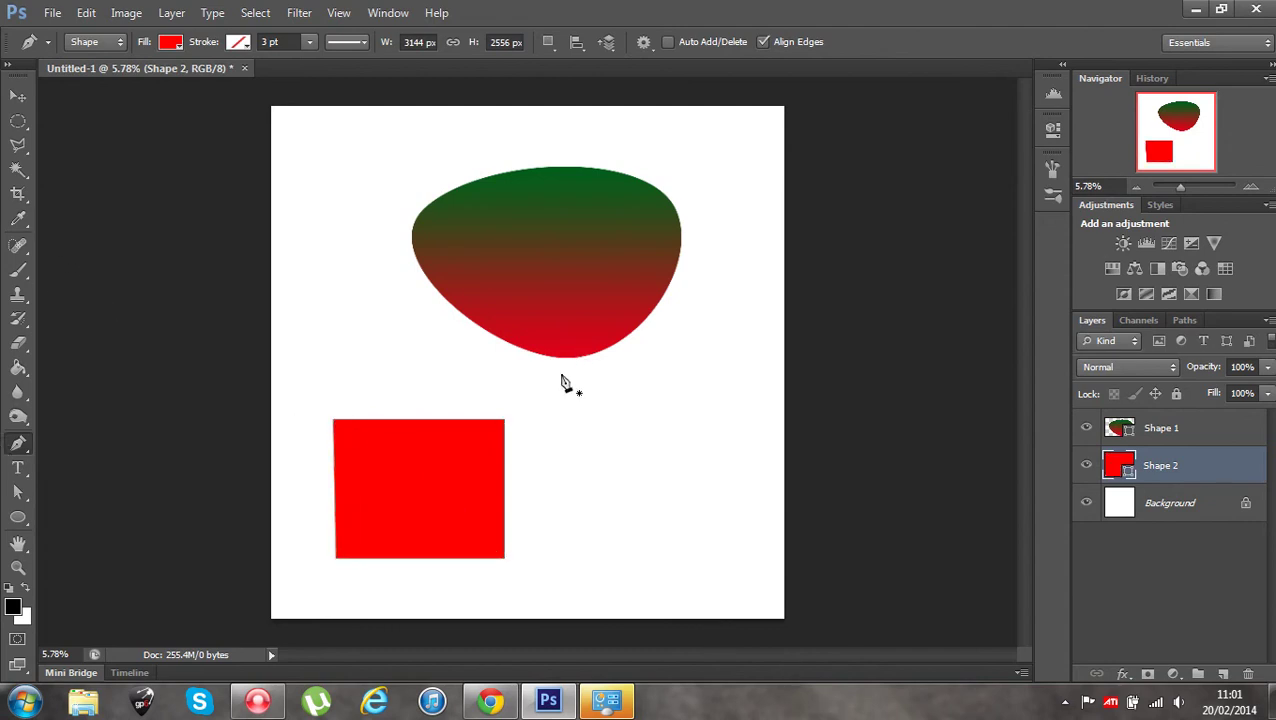
Reshape the red rectangle with the Convert Point tool, pulling curve handles out of all four corners to form a speech-bubble-like outline.
left_click(18, 492)
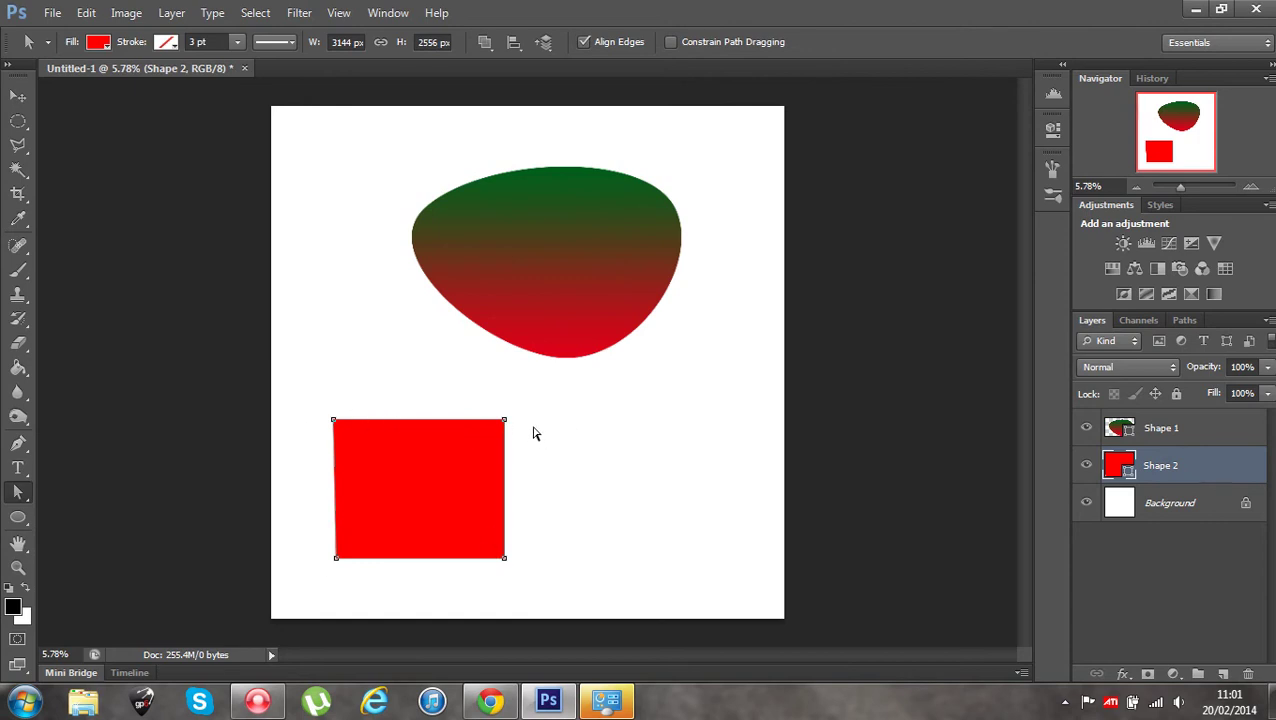
mouse_move(18, 491)
left_mouse_down()
mouse_move(110, 498)
mouse_move(20, 484)
mouse_move(19, 470)
left_mouse_up()
left_click_drag(18, 443, 85, 512)
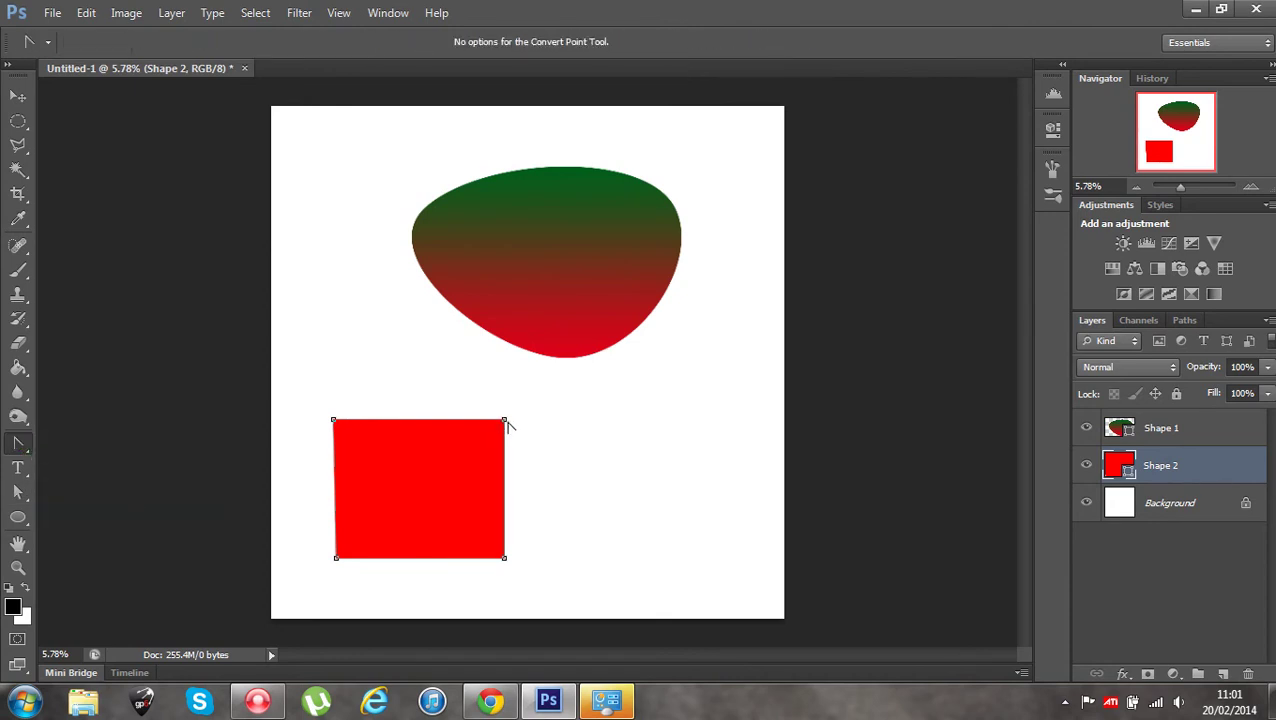
left_click_drag(505, 421, 533, 446)
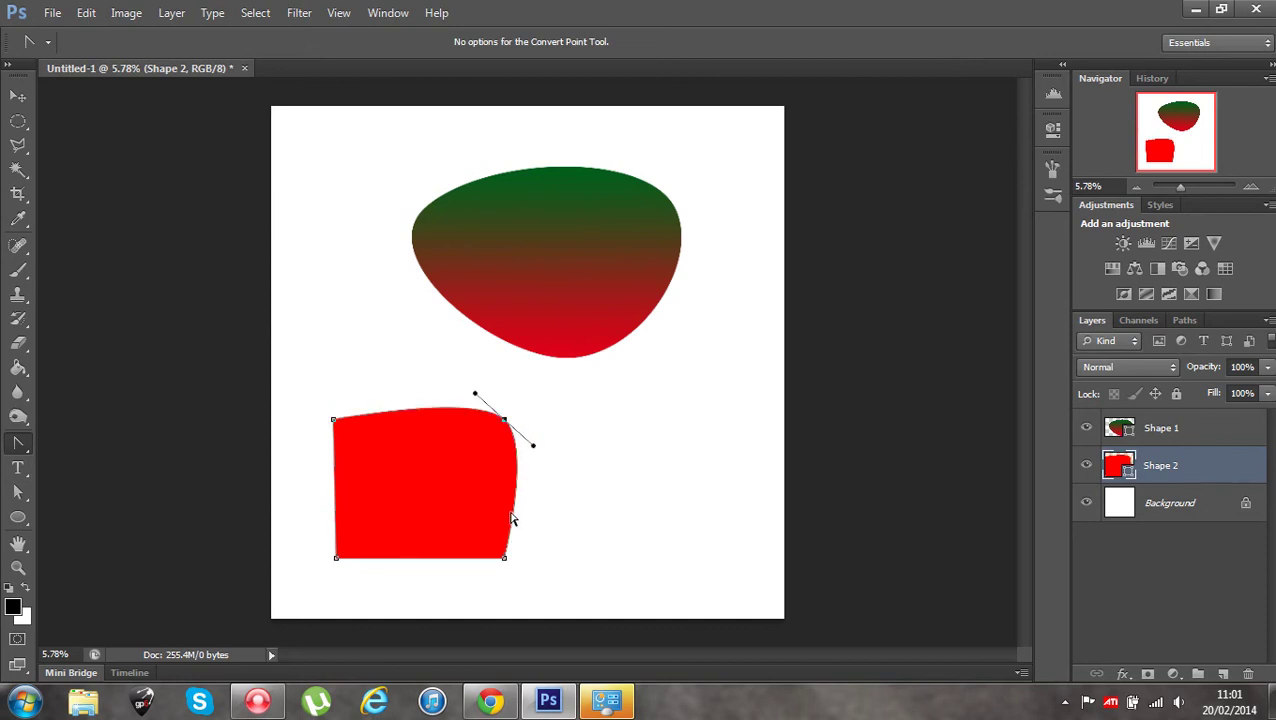
left_click_drag(505, 561, 469, 586)
left_click_drag(337, 560, 418, 509)
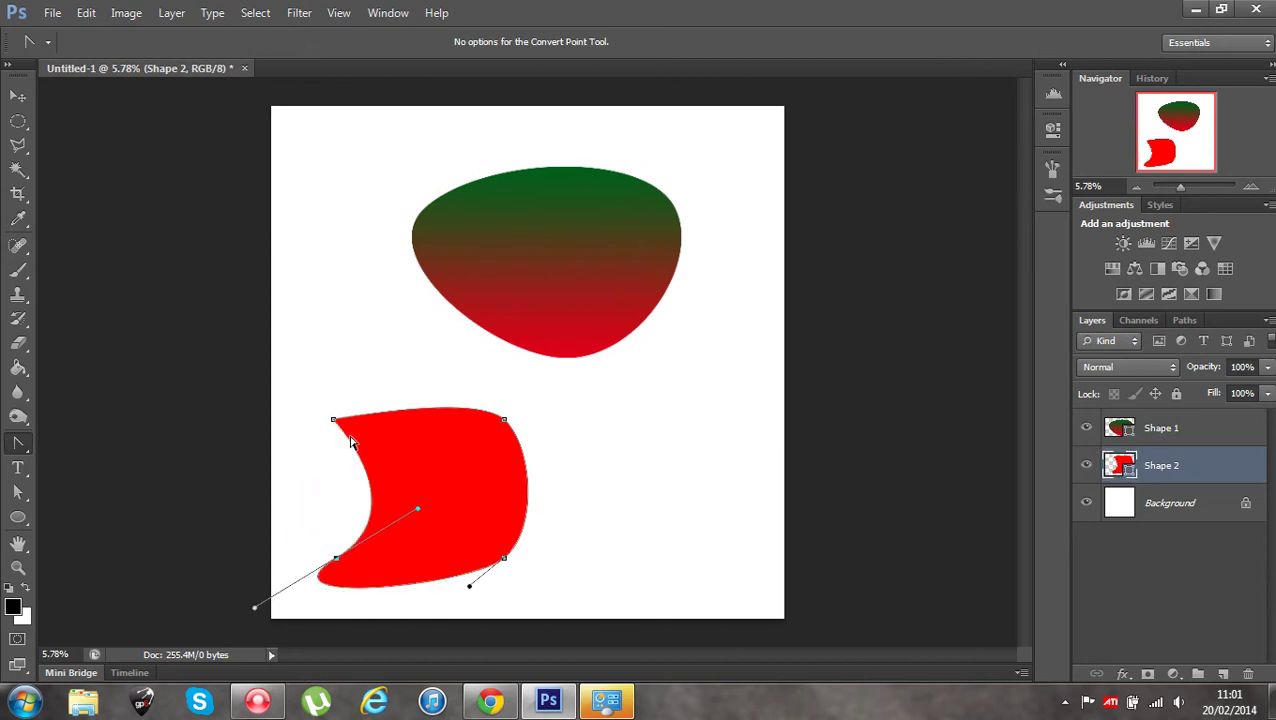
left_click_drag(334, 421, 409, 341)
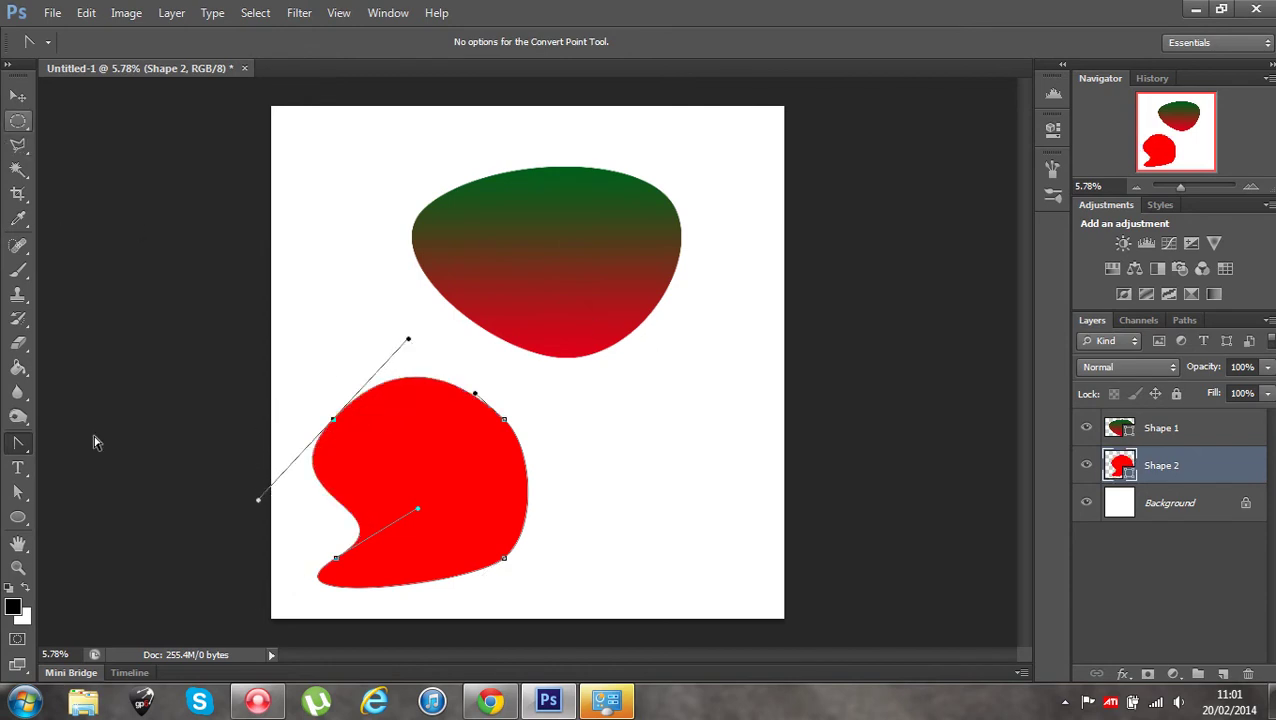
Deselect the red shape's anchor points with the Direct Selection tool and look at its entry in the paths list.
left_click(18, 491)
left_click(210, 400)
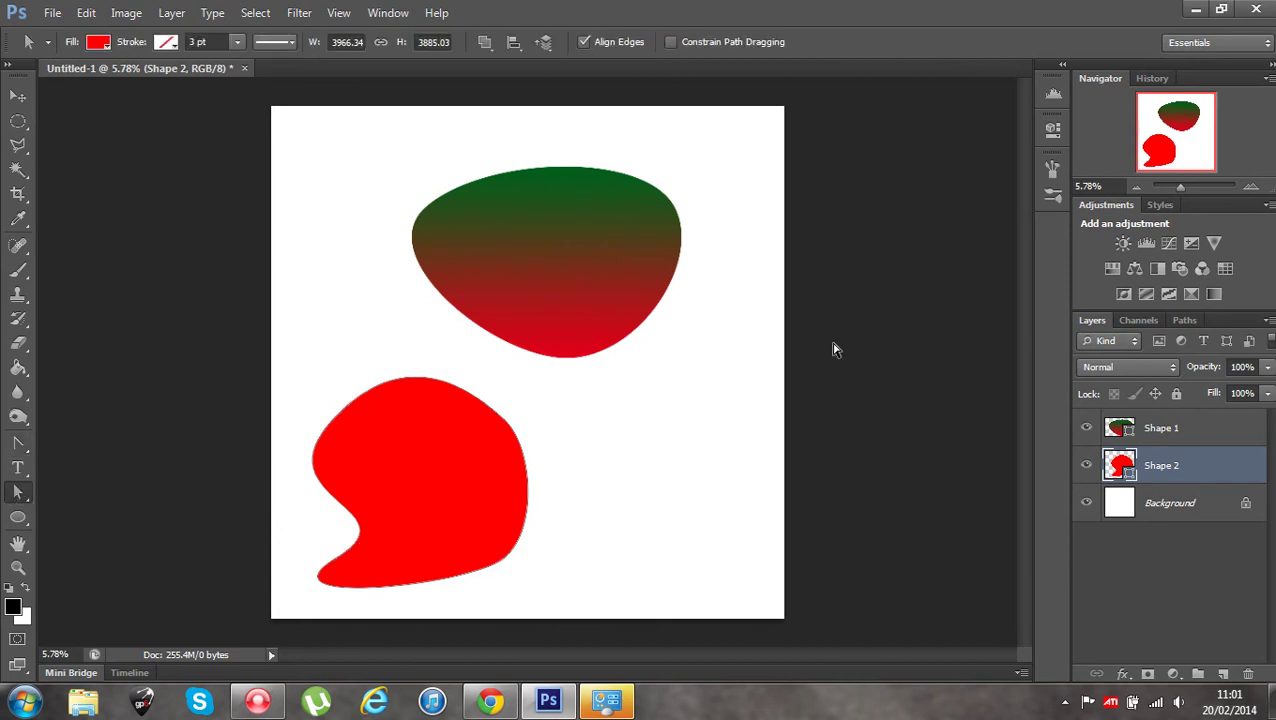
left_click(1185, 321)
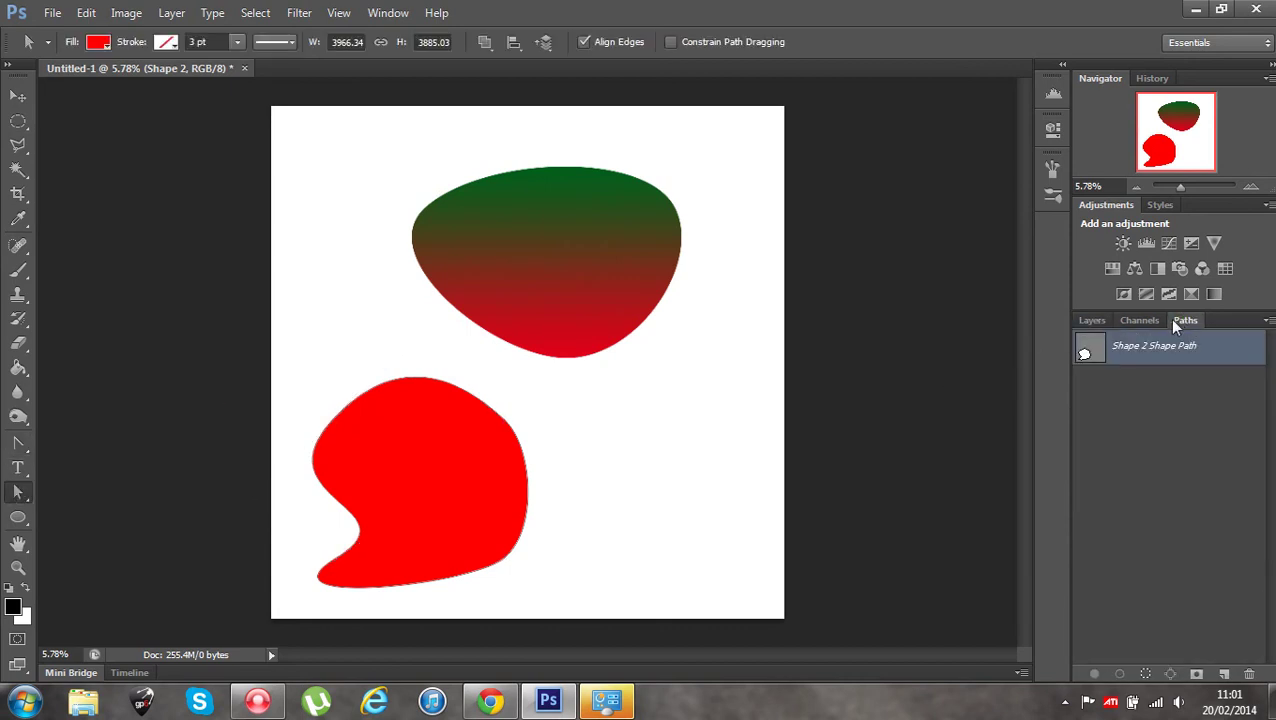
left_click(1098, 320)
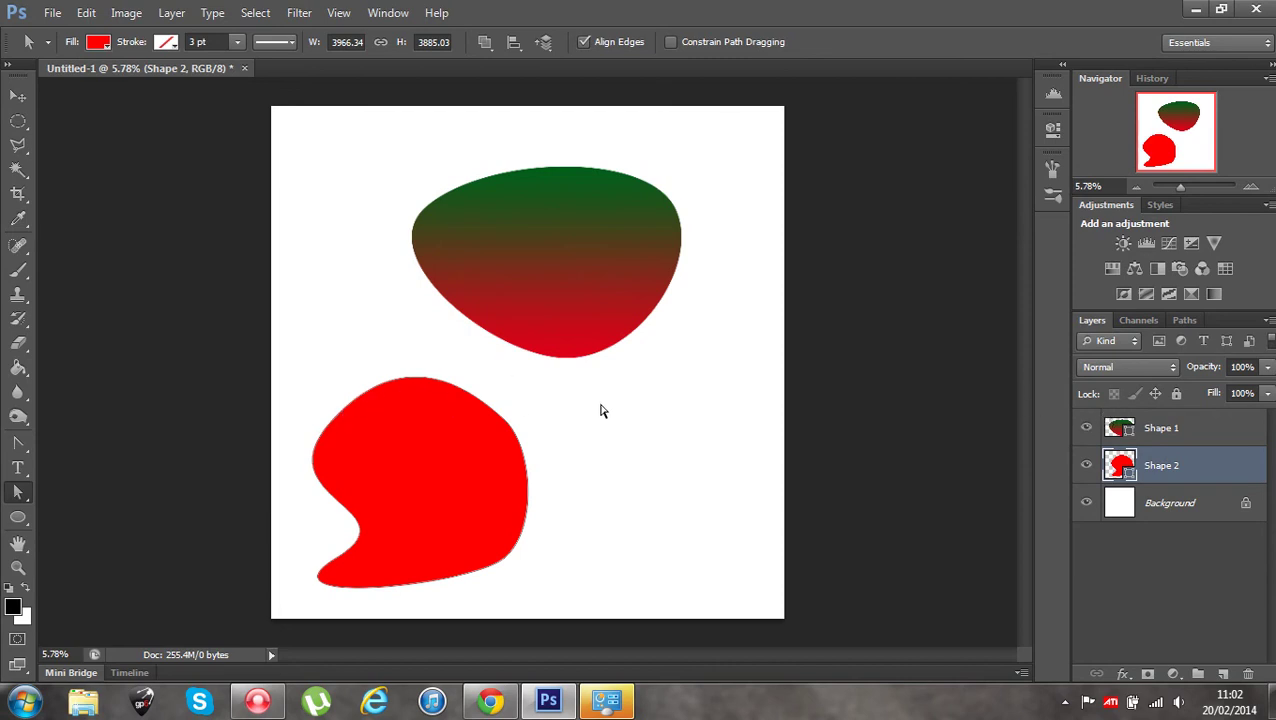
Create a new layer group above Shape 1 and name it "body".
left_click_drag(1166, 460, 1195, 433)
left_click(1195, 433)
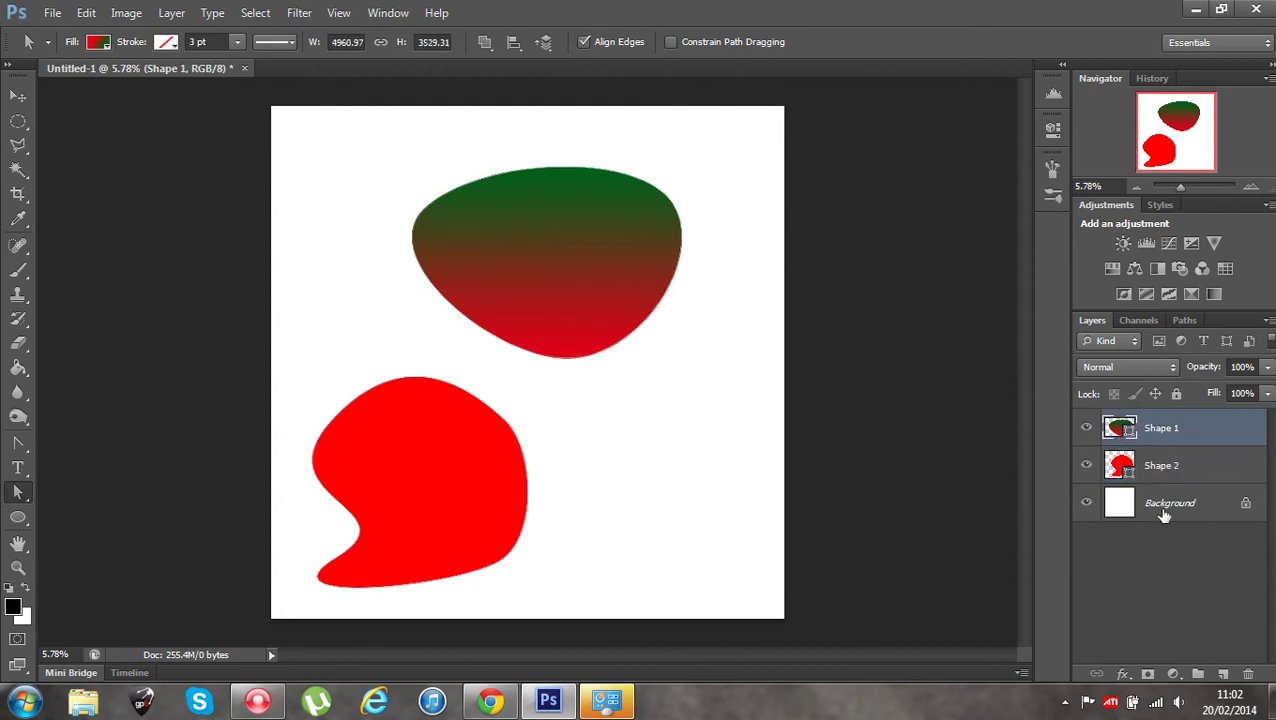
left_click(1199, 675)
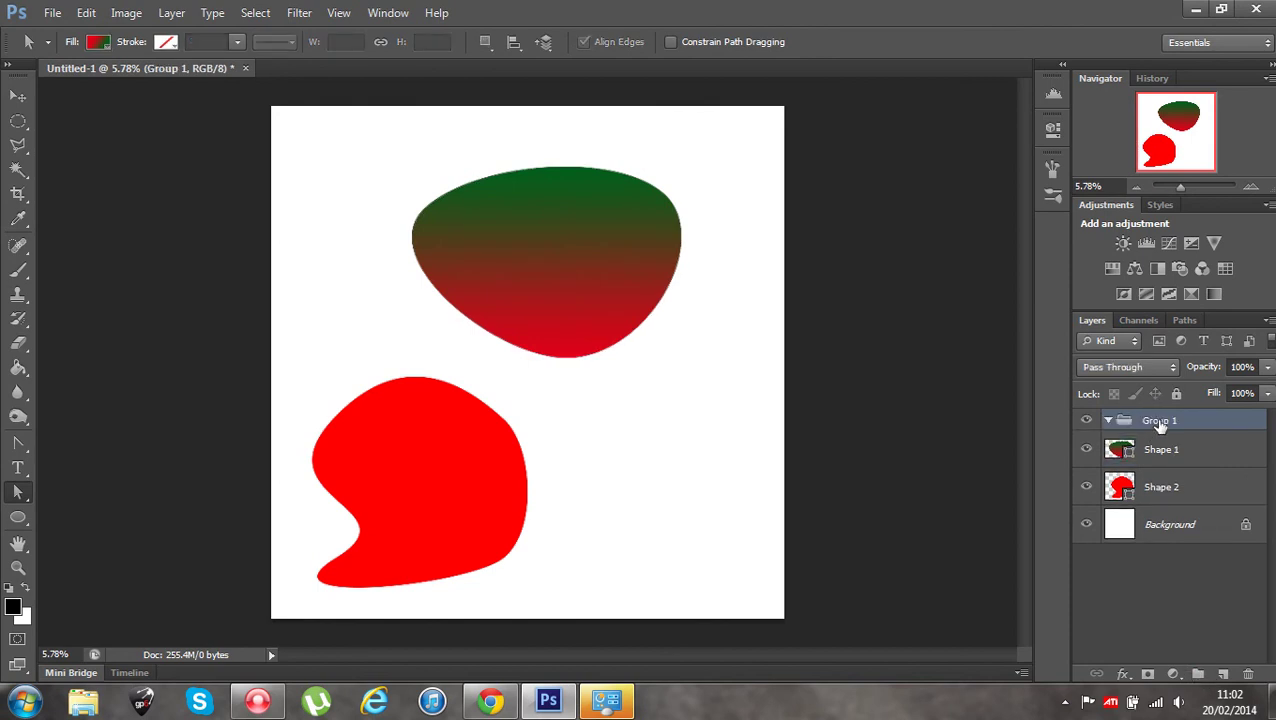
double_click(1159, 422)
type("body")
key("Return")
Move the Shape 1 and Shape 2 layers into the body group.
left_click(1193, 451)
left_click_drag(1194, 449, 1194, 422)
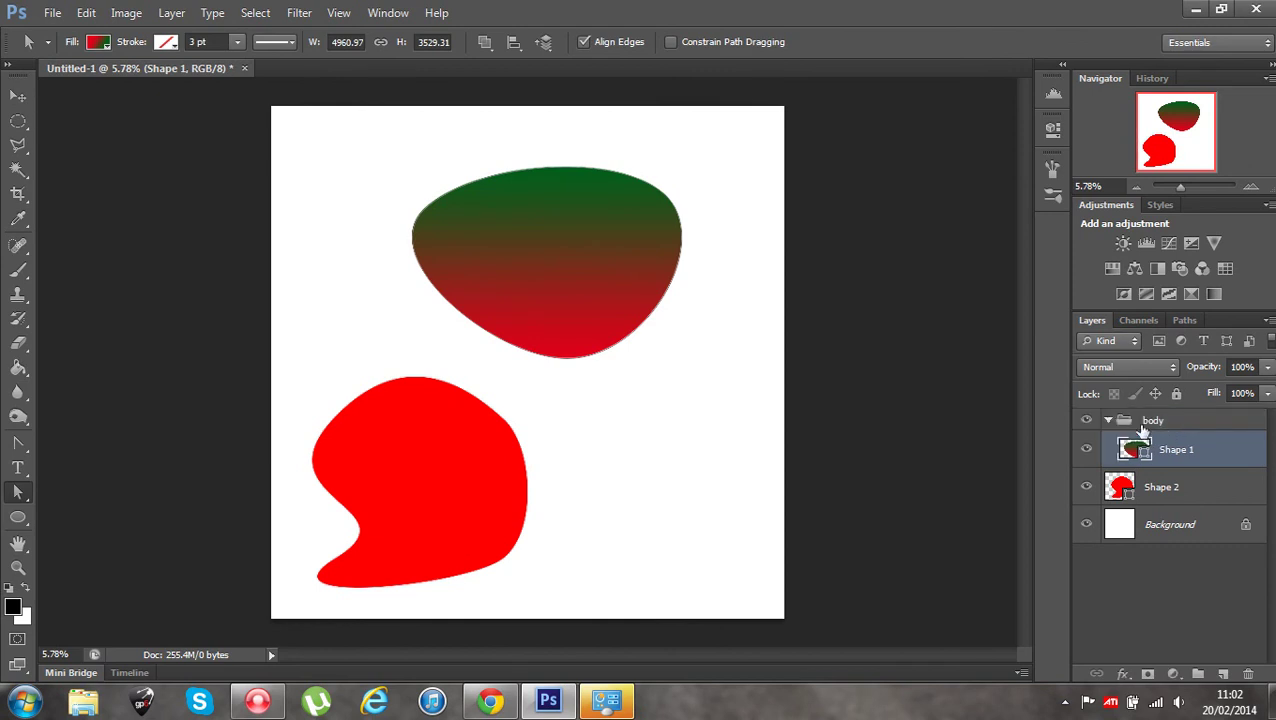
left_click(1196, 483)
left_click_drag(1202, 488, 1201, 458)
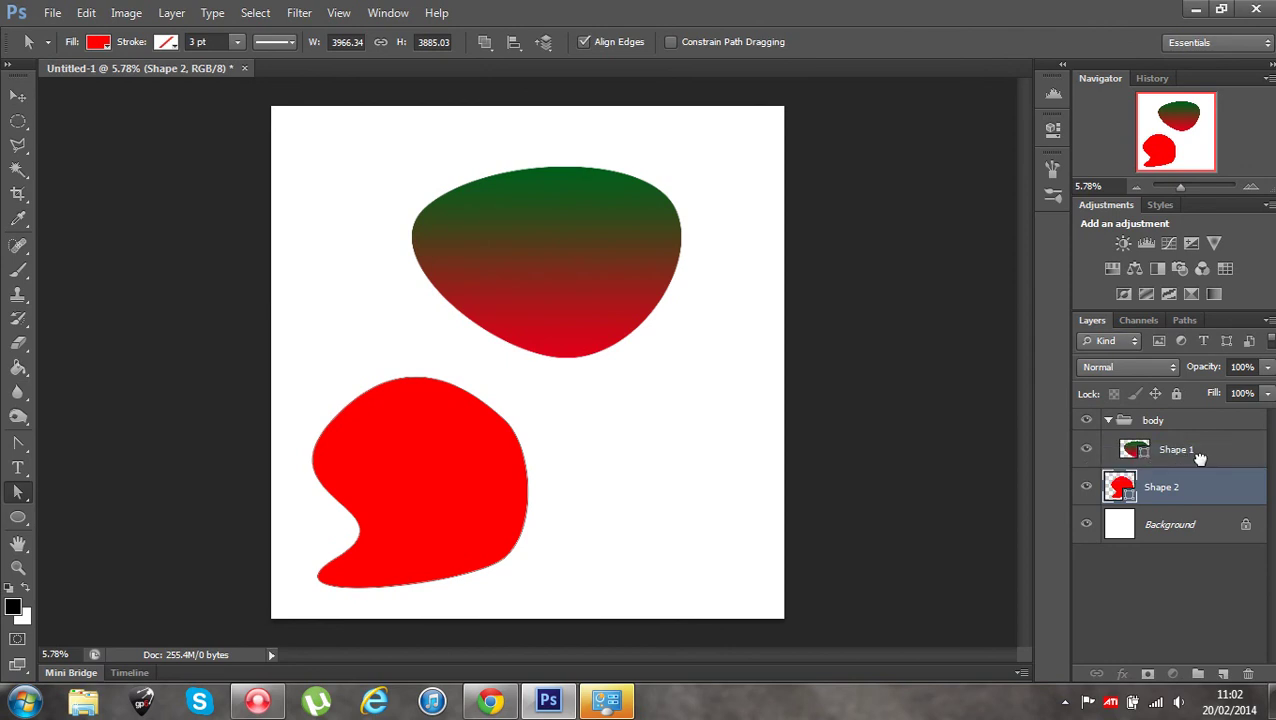
Collapse and expand the body group several times to view its contents, leaving it expanded.
left_click(1109, 424)
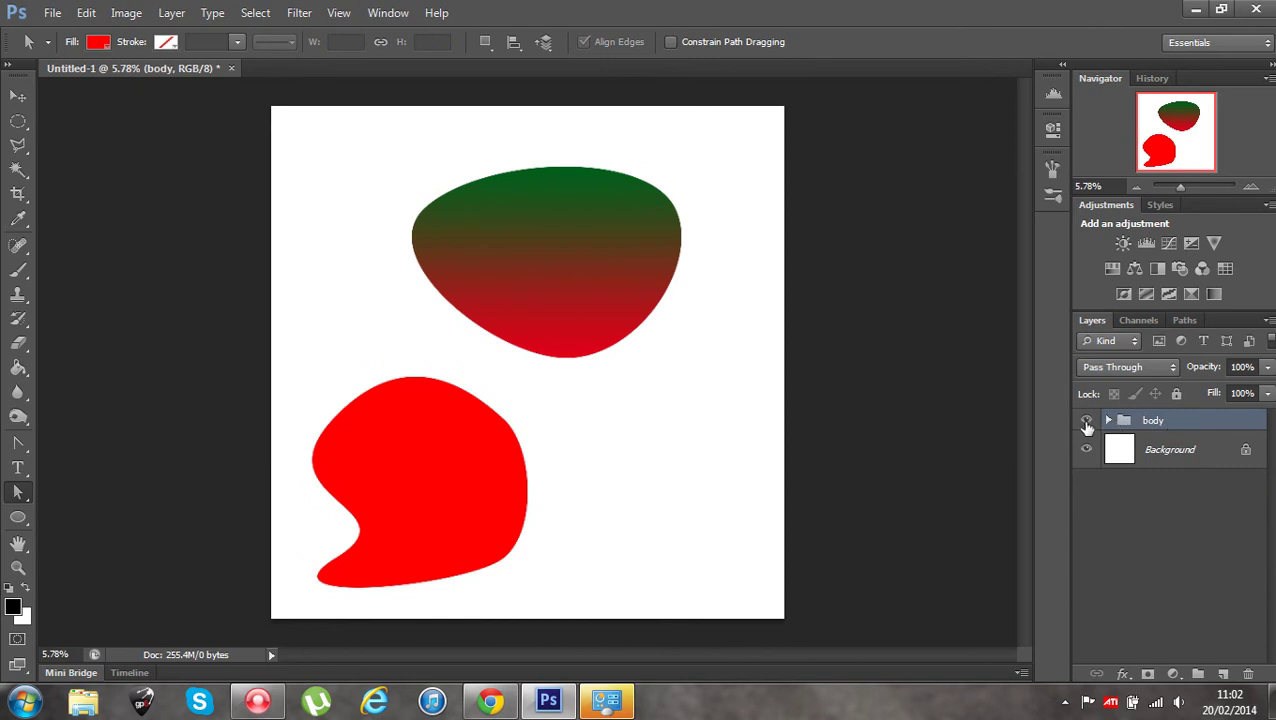
left_click(1108, 423)
left_click(1108, 423)
left_click(1108, 421)
left_click(1108, 421)
left_click(1108, 421)
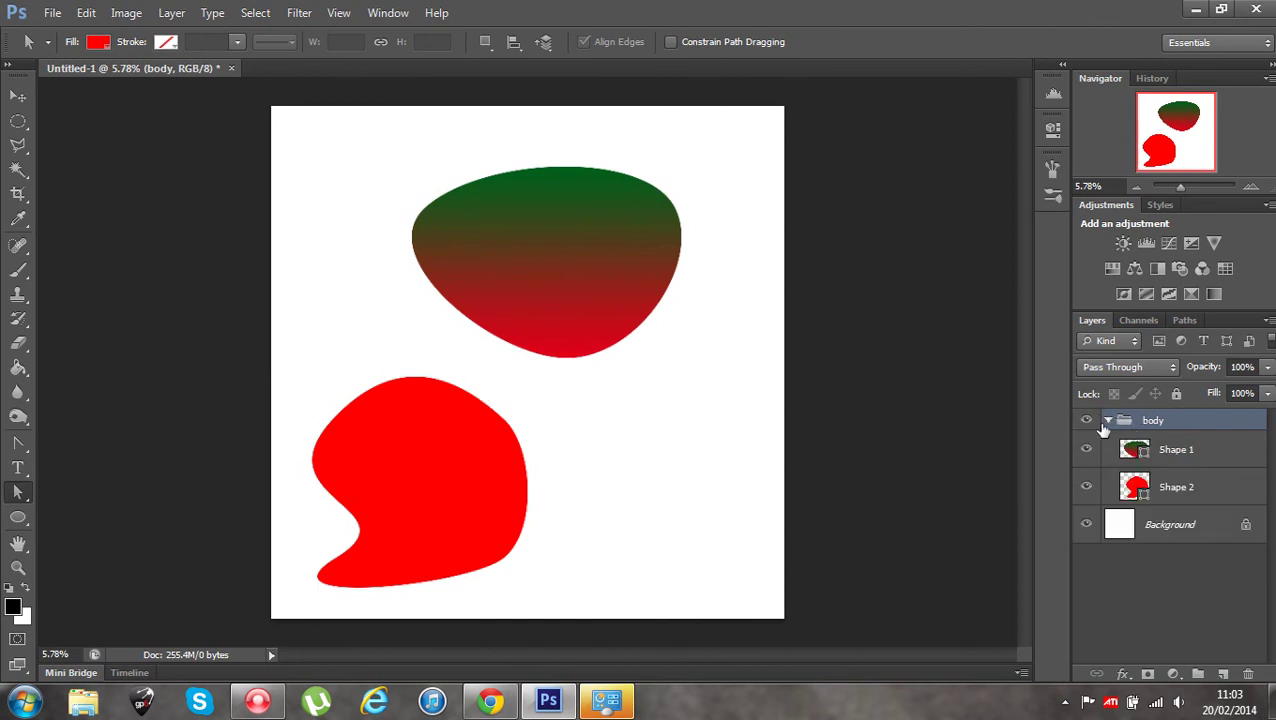